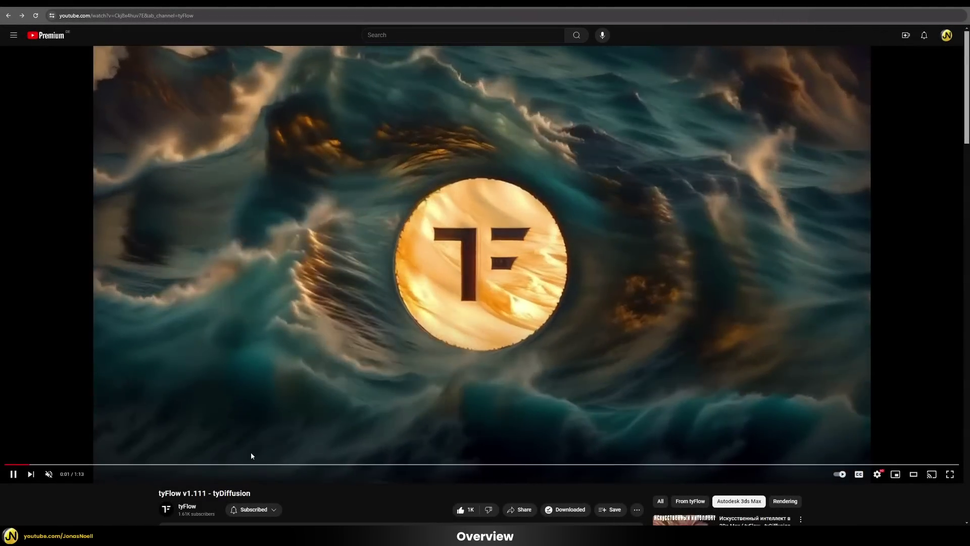
pyautogui.doubleClick(233, 493)
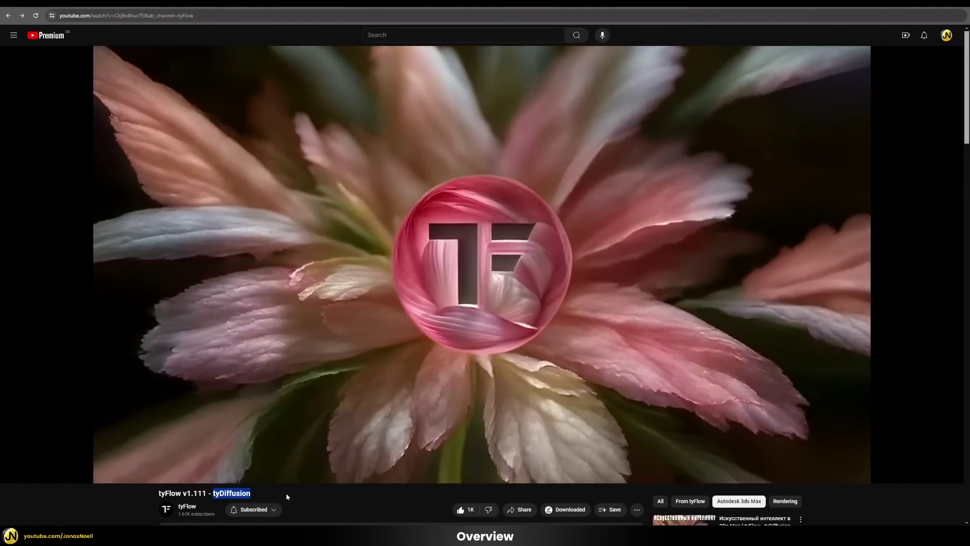
pyautogui.click(283, 494)
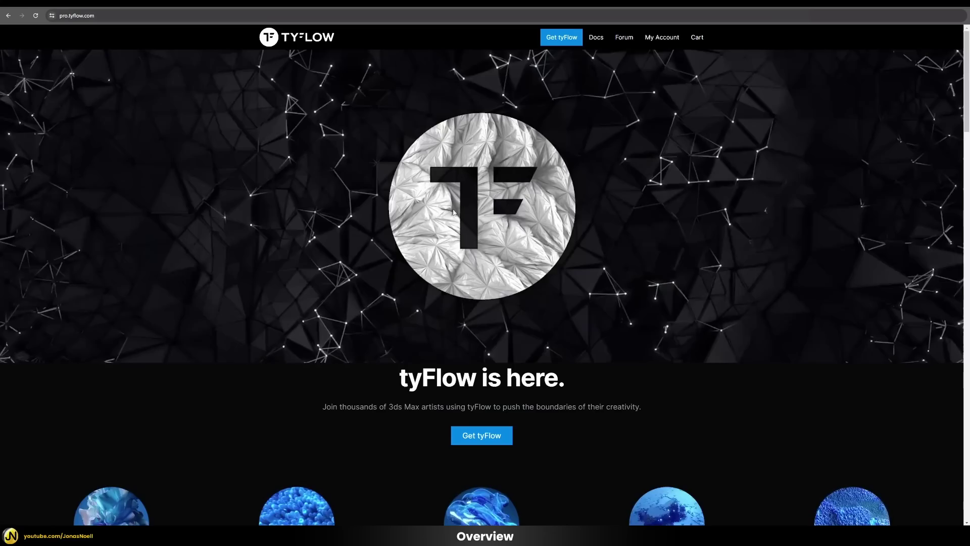
# Step: Review the tyFlow license options and their features on the tyFlow website
pyautogui.scroll(-20, 494, 232)
pyautogui.scroll(-5, 494, 232)
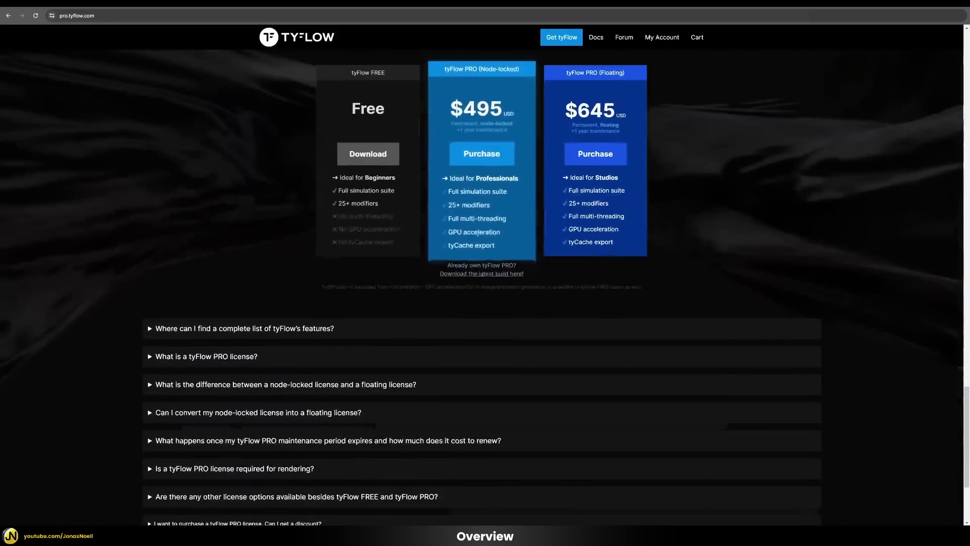
pyautogui.scroll(2, 382, 168)
pyautogui.scroll(-1, 407, 319)
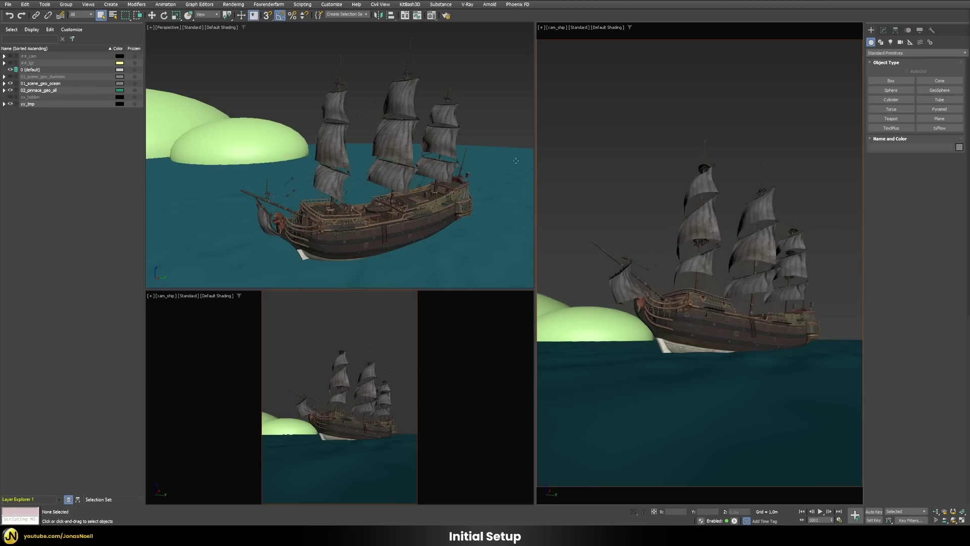
# Step: Open the tyDiffusion window from the large cam_ship viewport and place it over the Perspective viewport
pyautogui.click(578, 29)
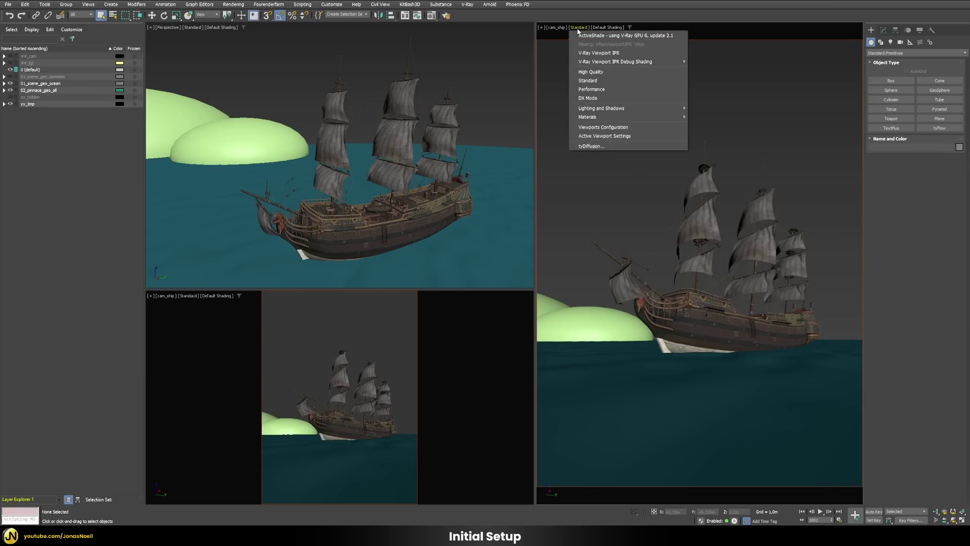
pyautogui.click(601, 147)
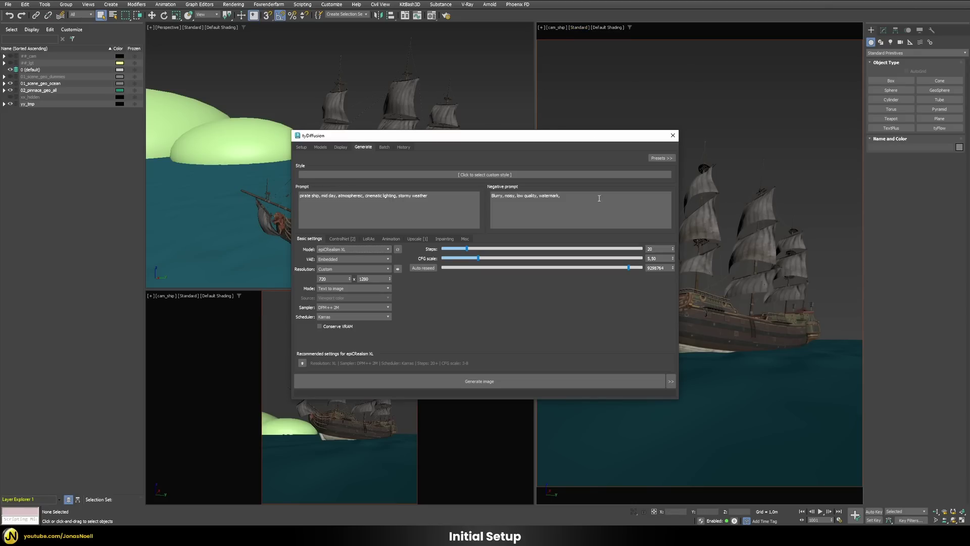
pyautogui.moveTo(553, 144); pyautogui.dragTo(409, 35)
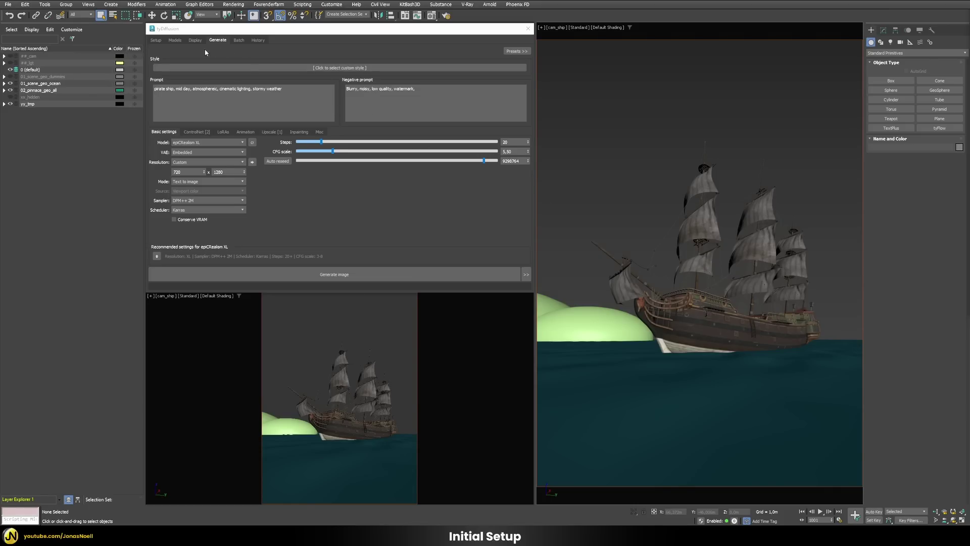
# Step: Examine the ComfyUI engine installation option and the external model paths in the tyDiffusion setup
pyautogui.click(156, 40)
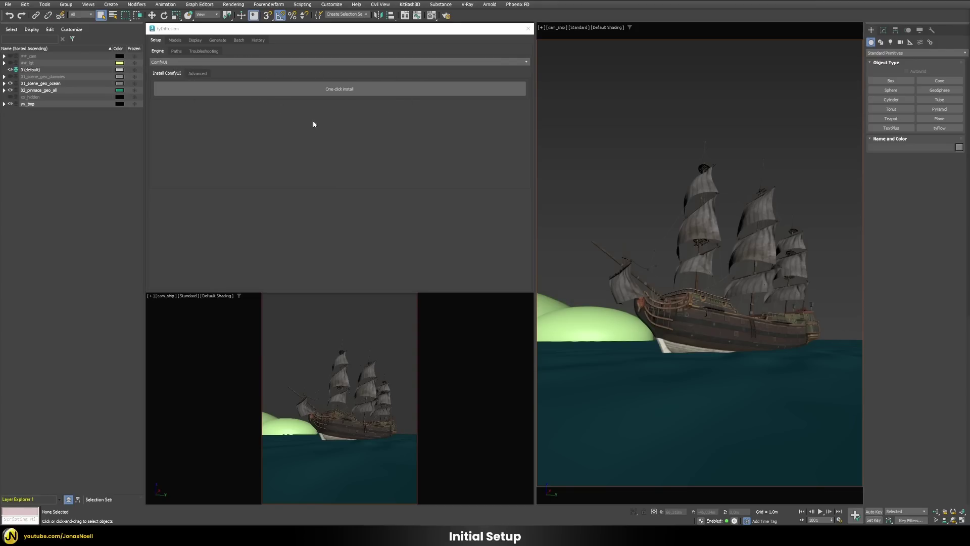
pyautogui.click(177, 52)
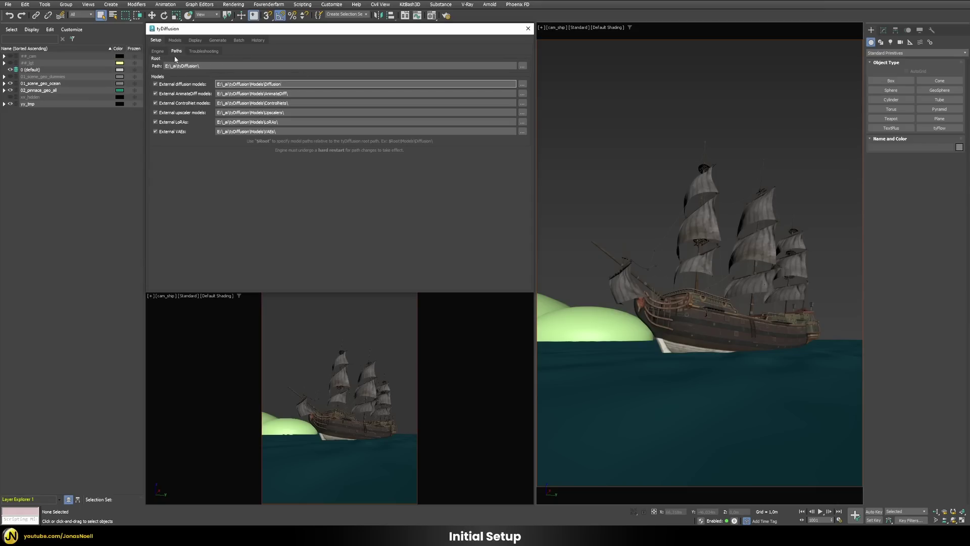
pyautogui.click(158, 52)
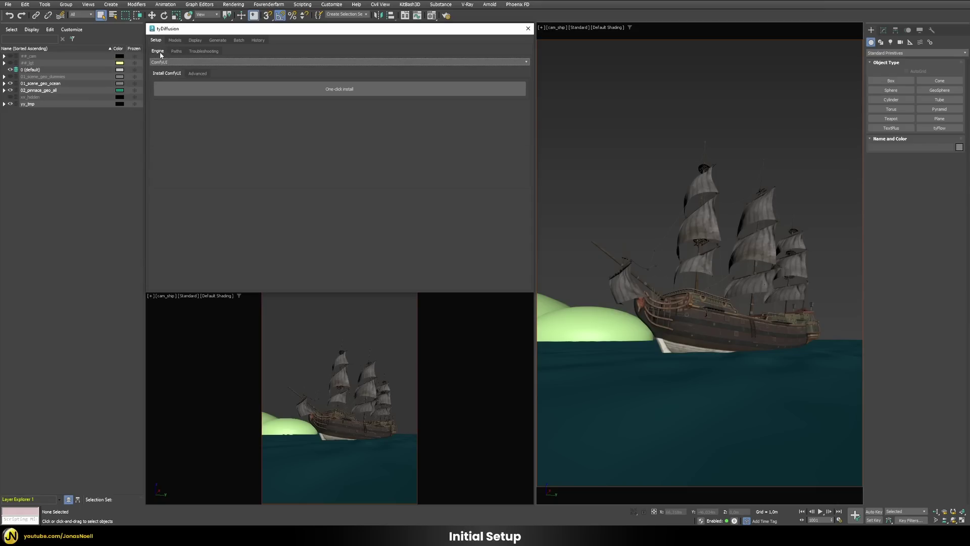
pyautogui.click(340, 94)
pyautogui.click(176, 51)
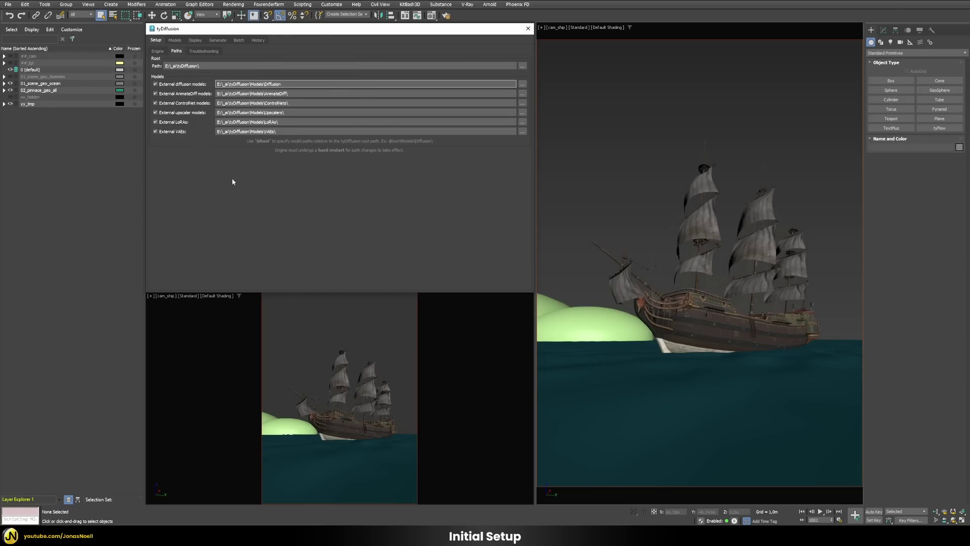
# Step: Examine the downloadable diffusion, AnimateDiff, ControlNet, LoRA and upscaler models in tyDiffusion
pyautogui.click(175, 40)
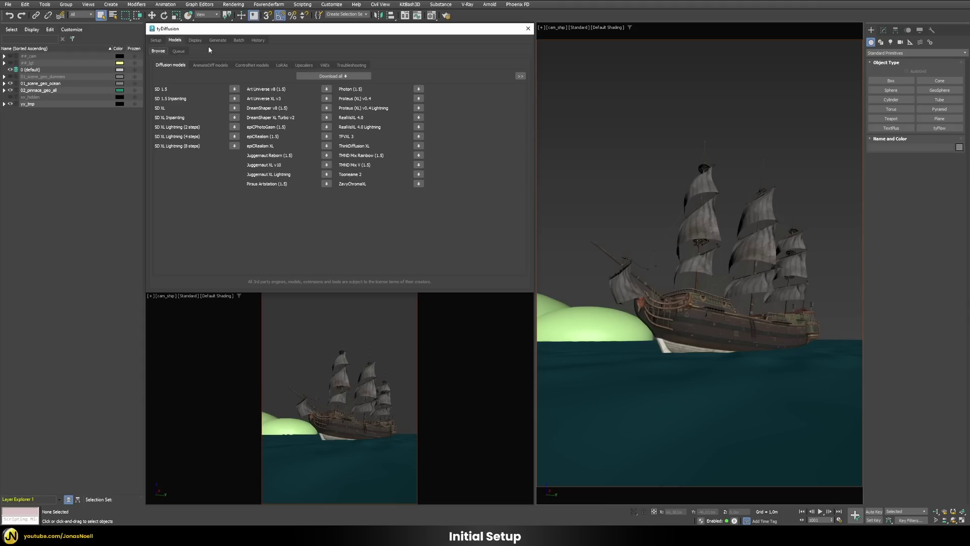
pyautogui.click(211, 65)
pyautogui.click(280, 65)
pyautogui.click(252, 65)
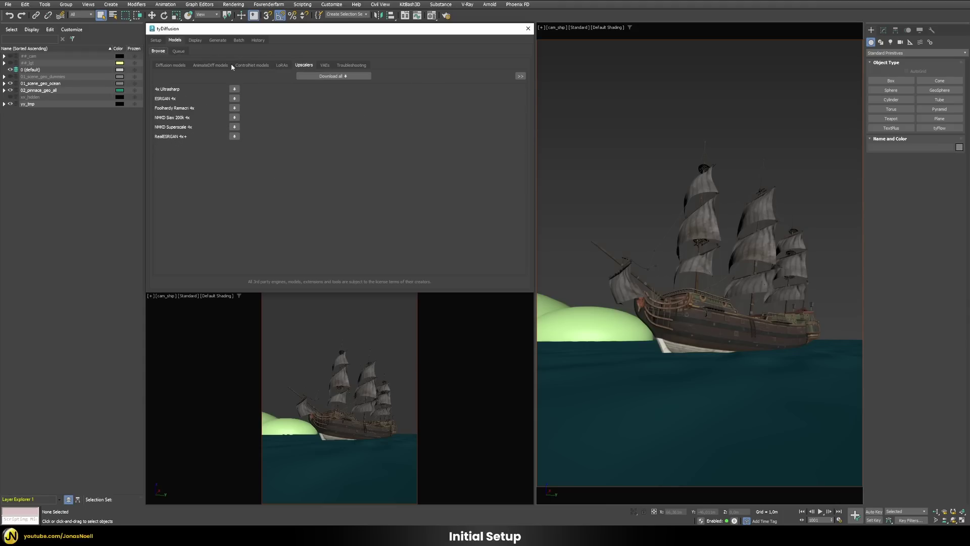
pyautogui.click(178, 68)
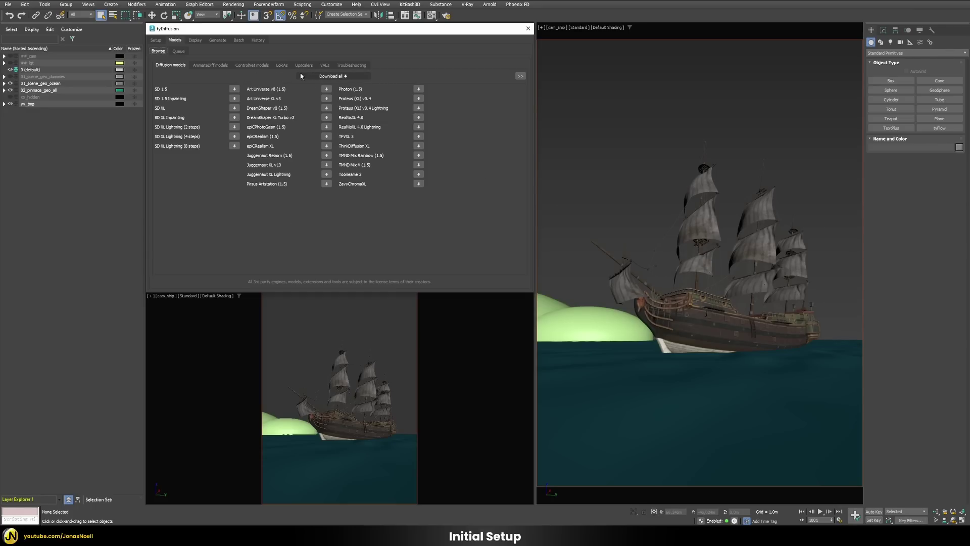
pyautogui.click(202, 67)
pyautogui.click(258, 66)
pyautogui.click(176, 68)
# Step: Activate the tyDiffusion display in the large cam_ship viewport
pyautogui.click(195, 41)
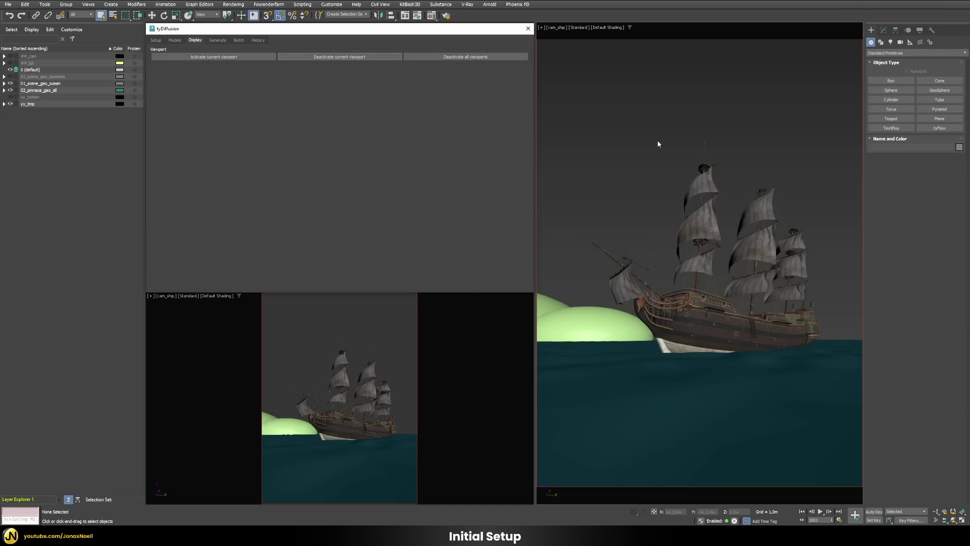
pyautogui.click(245, 57)
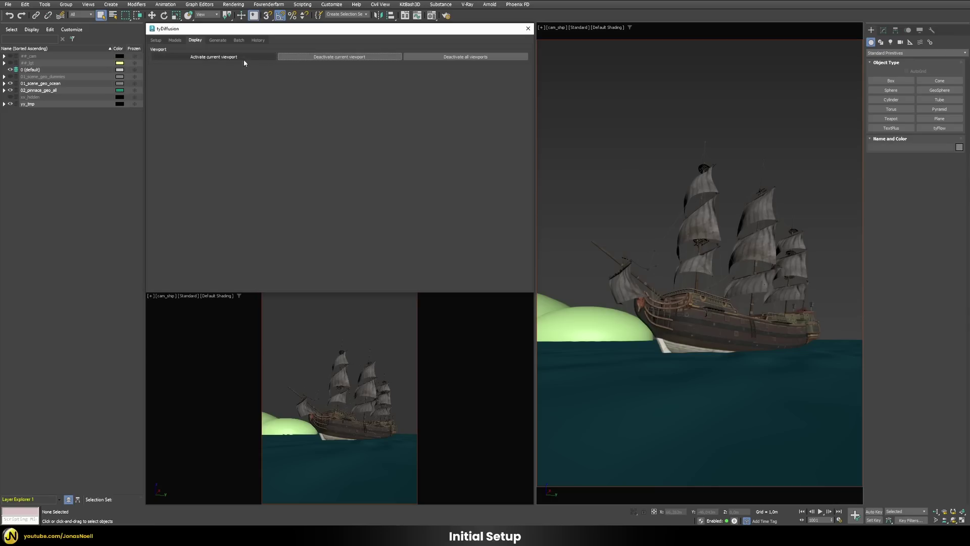
pyautogui.click(634, 63)
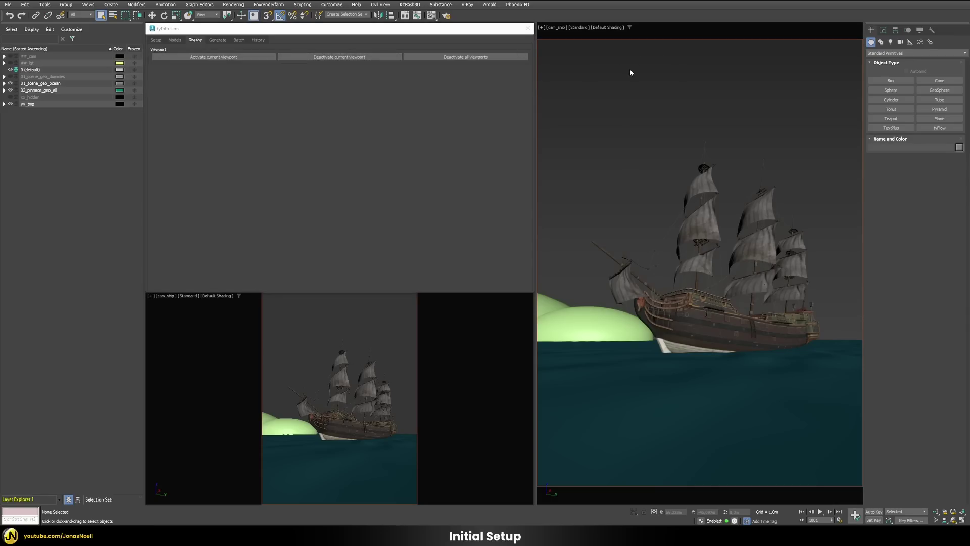
pyautogui.click(199, 59)
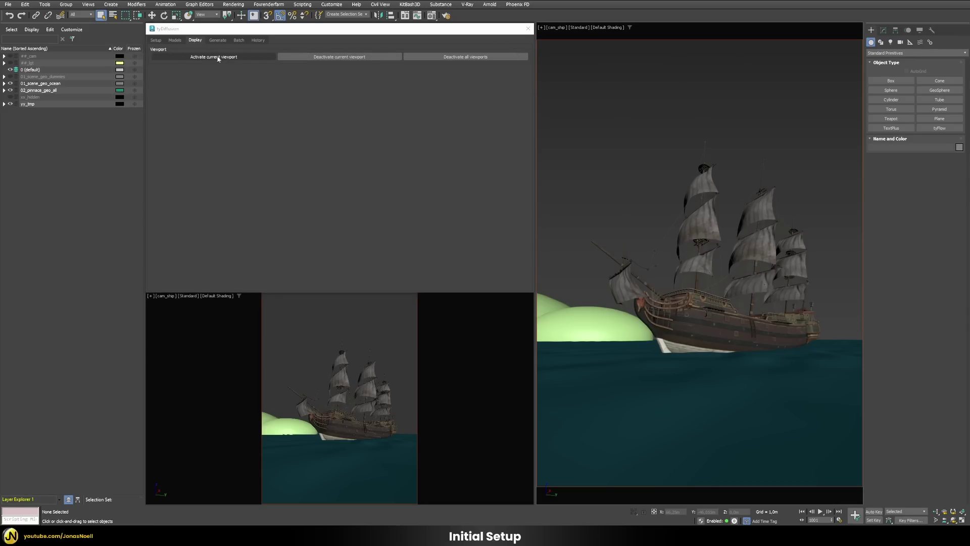
pyautogui.click(200, 59)
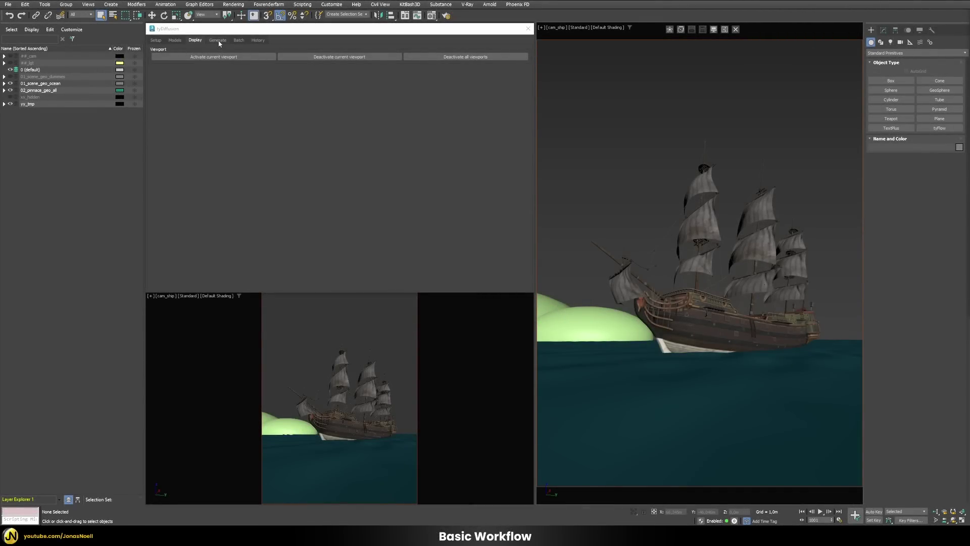
# Step: Generate a 720 x 1280 image from the prompt "a fluffy red cat" with the epiCRealism XL model, and regenerate it with the same seed
pyautogui.click(217, 41)
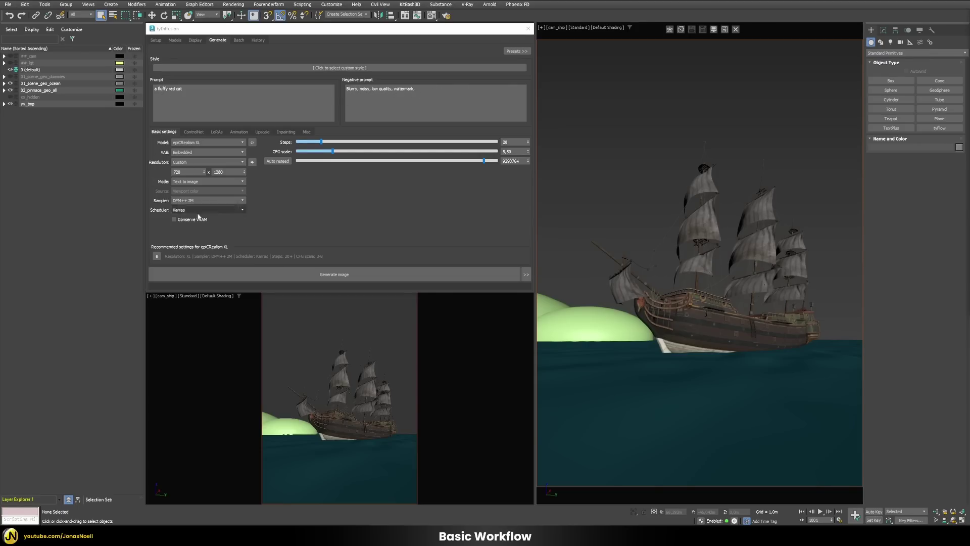
pyautogui.click(332, 276)
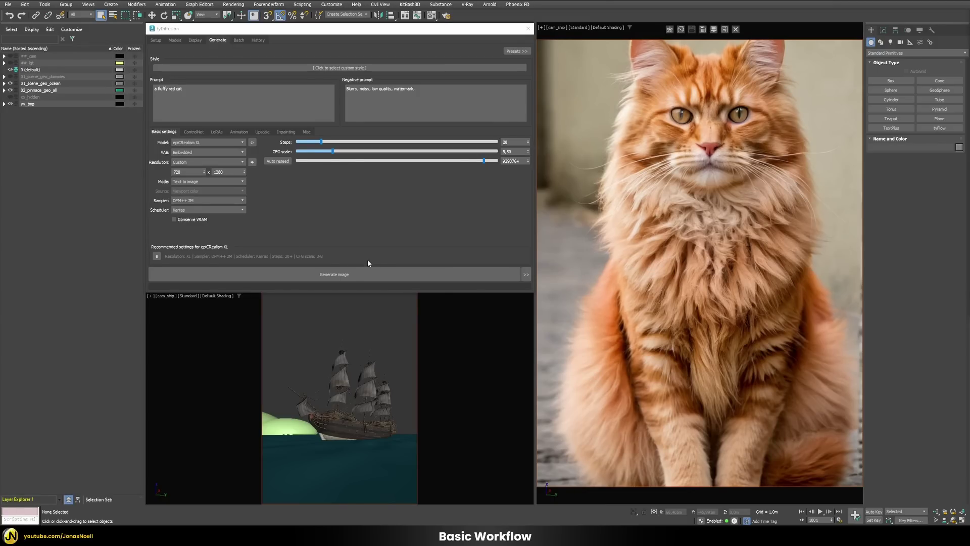
pyautogui.click(344, 277)
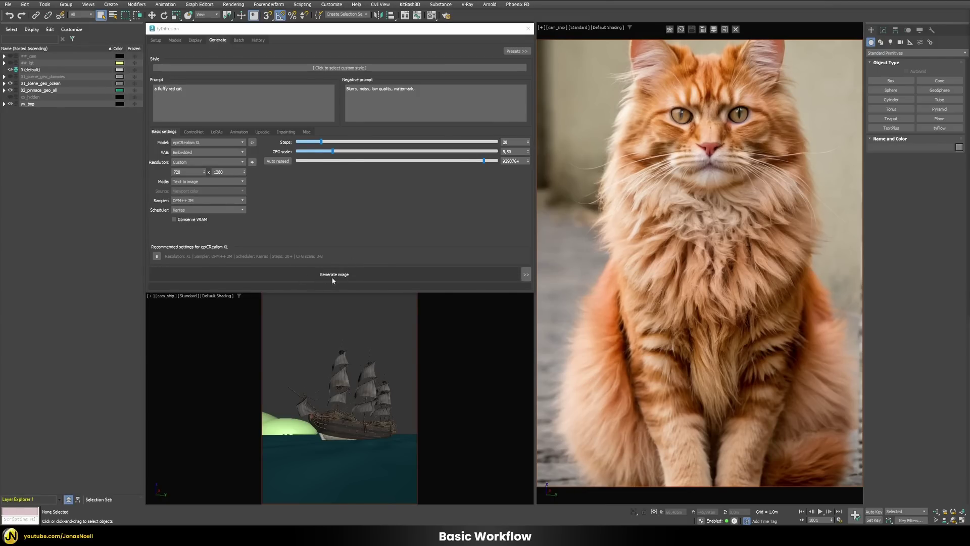
pyautogui.click(332, 279)
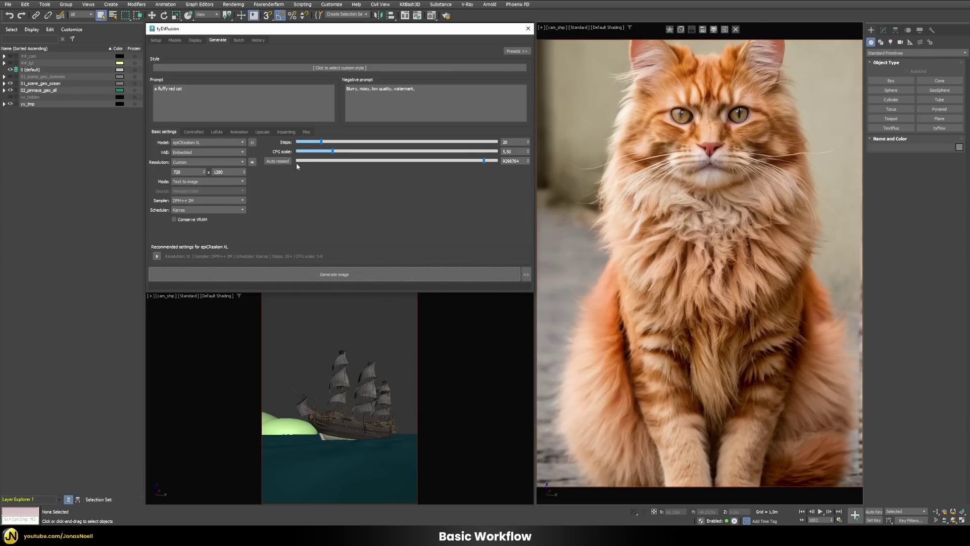
# Step: Turn on automatic reseeding and generate a new variation of the cat image
pyautogui.click(275, 161)
pyautogui.click(277, 162)
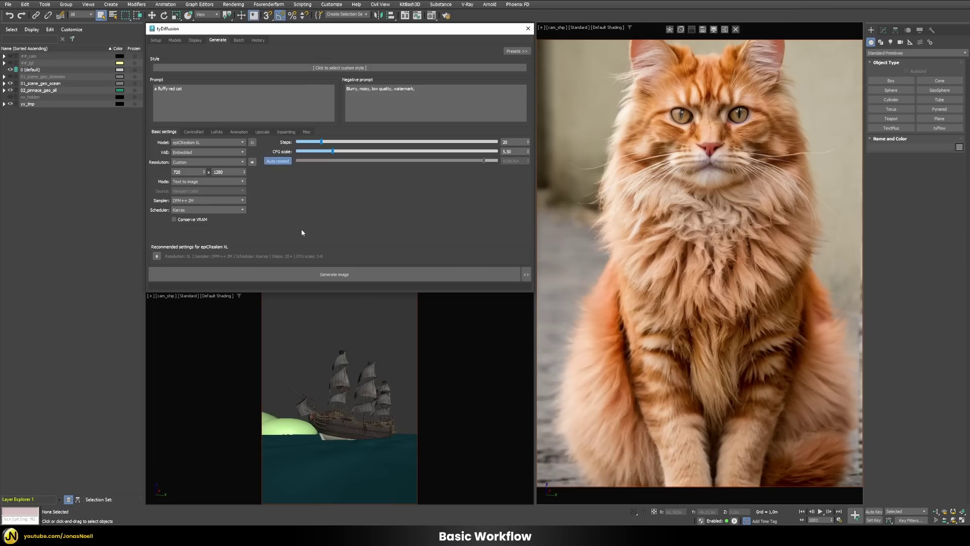
pyautogui.click(342, 278)
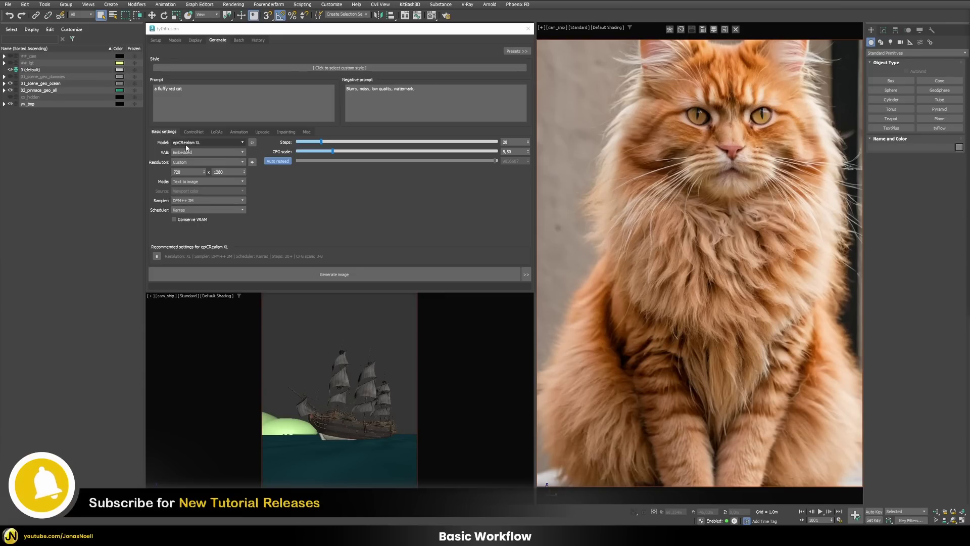
# Step: Reselect epiCRealism XL as the diffusion model and turn off automatic reseeding
pyautogui.click(186, 146)
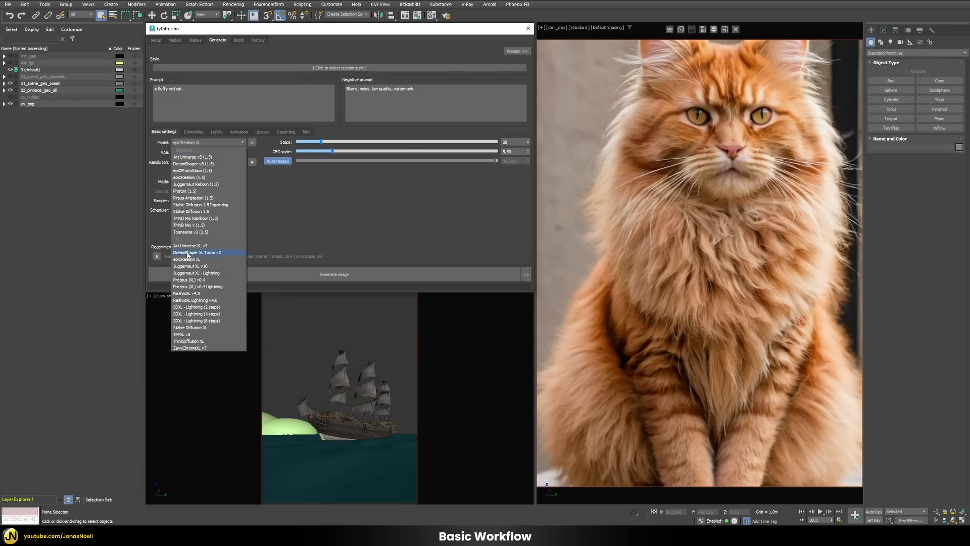
pyautogui.click(187, 259)
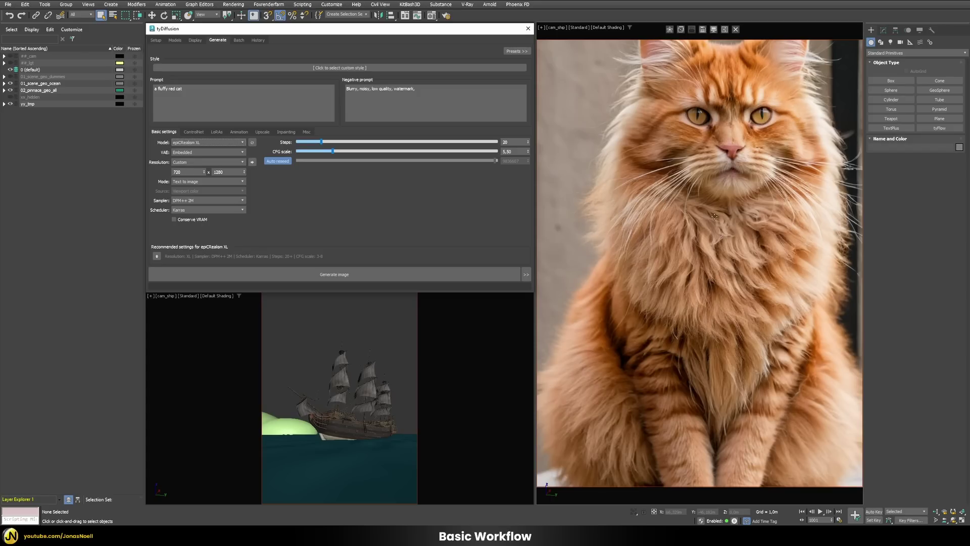
pyautogui.click(279, 162)
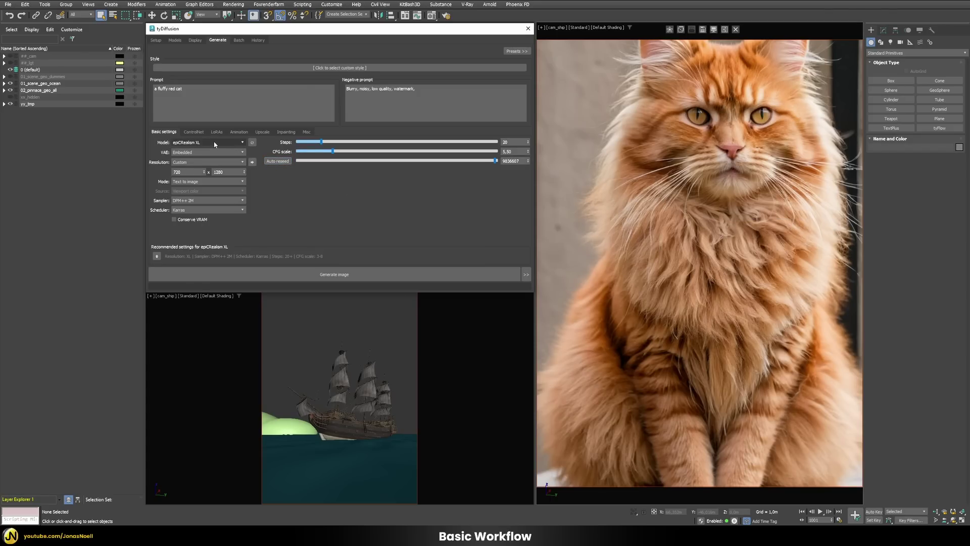
# Step: Switch the diffusion model to Juggernaut XL v10 and generate the cat image with it
pyautogui.click(215, 144)
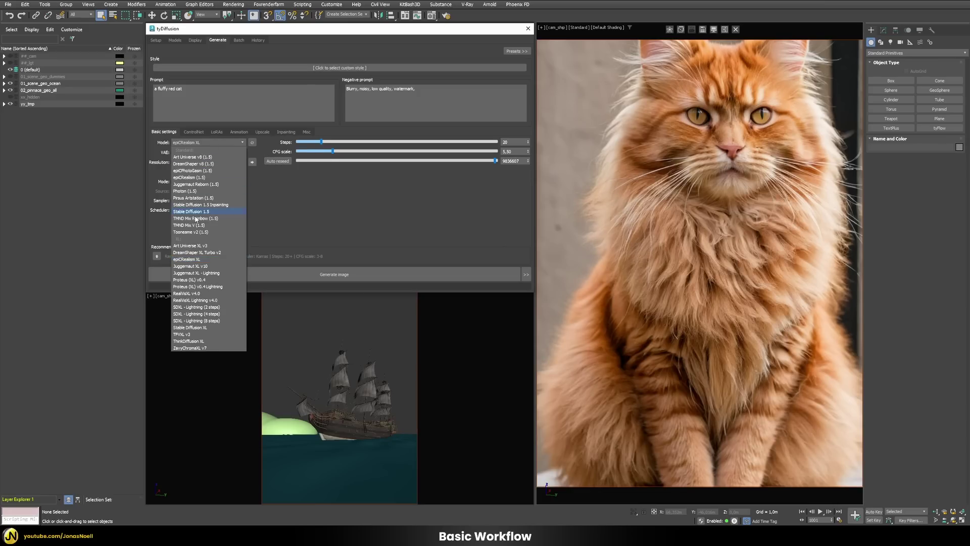
pyautogui.click(195, 268)
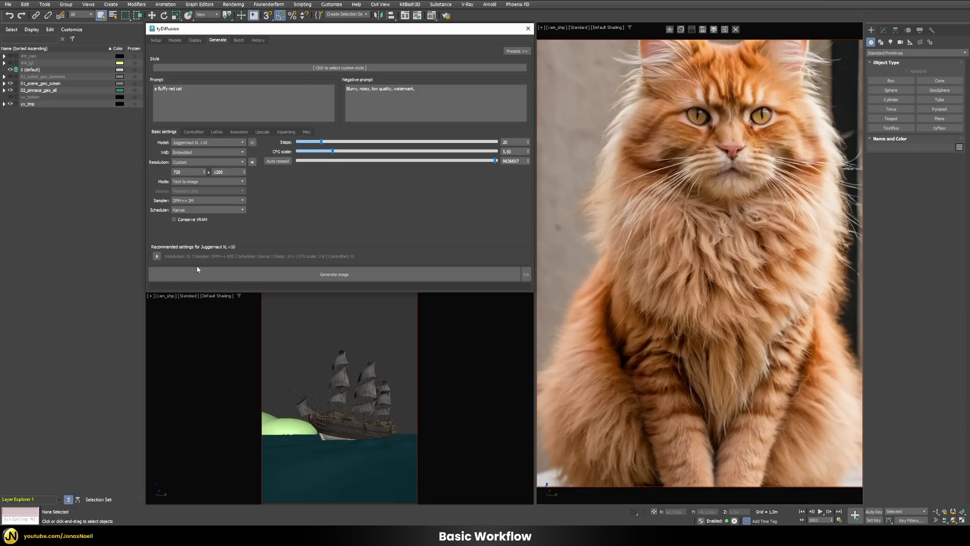
pyautogui.click(322, 277)
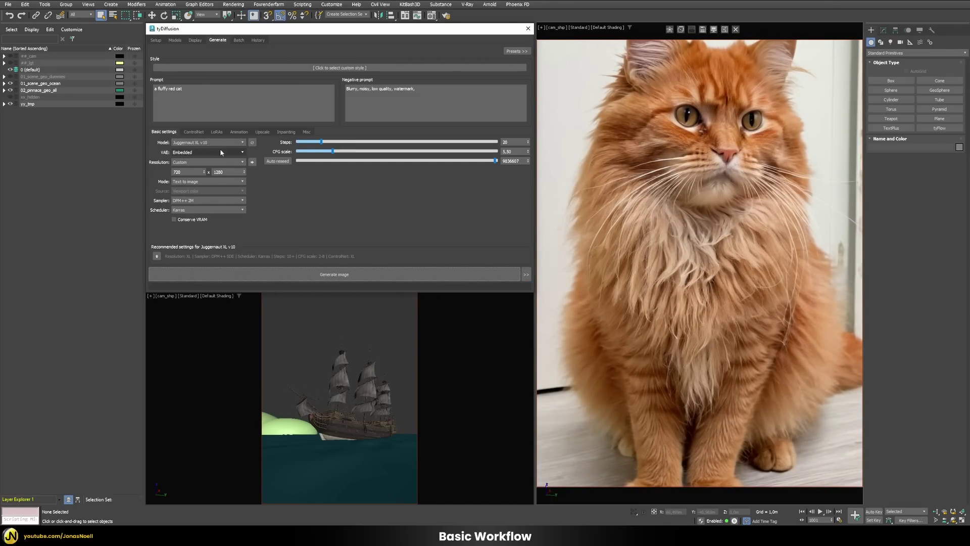
# Step: Go back to the epiCRealism XL model and switch the diffusion model to DreamShaper v8 (1.5)
pyautogui.click(208, 143)
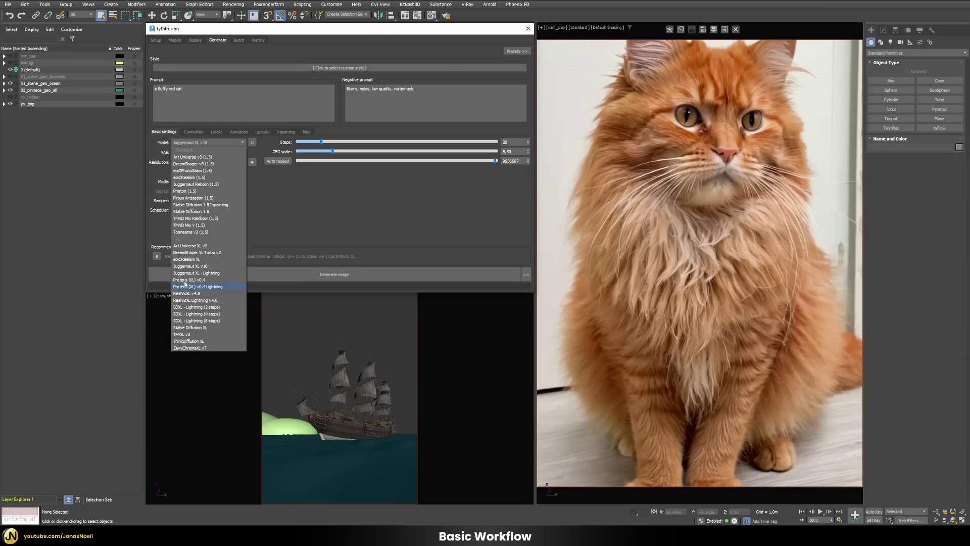
pyautogui.click(257, 218)
pyautogui.click(201, 144)
pyautogui.click(186, 260)
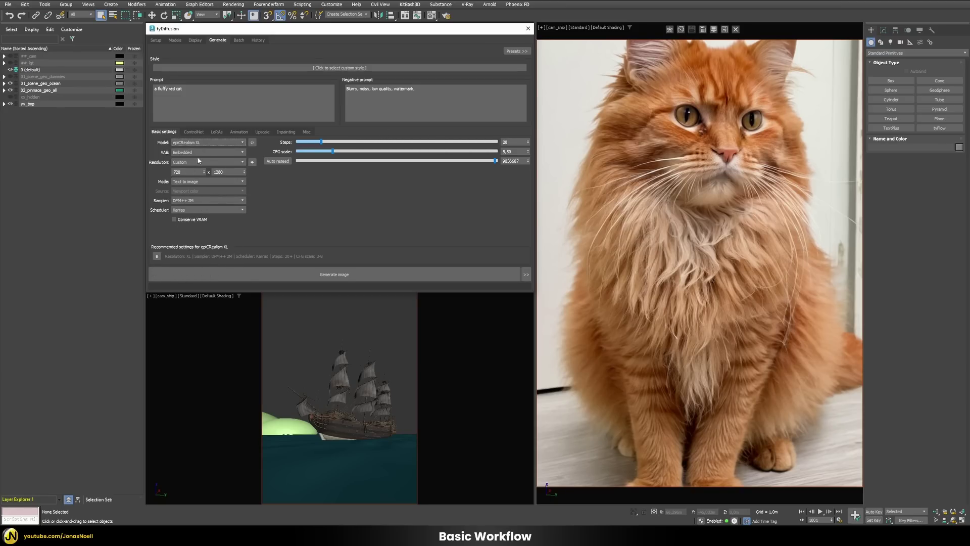
pyautogui.click(202, 143)
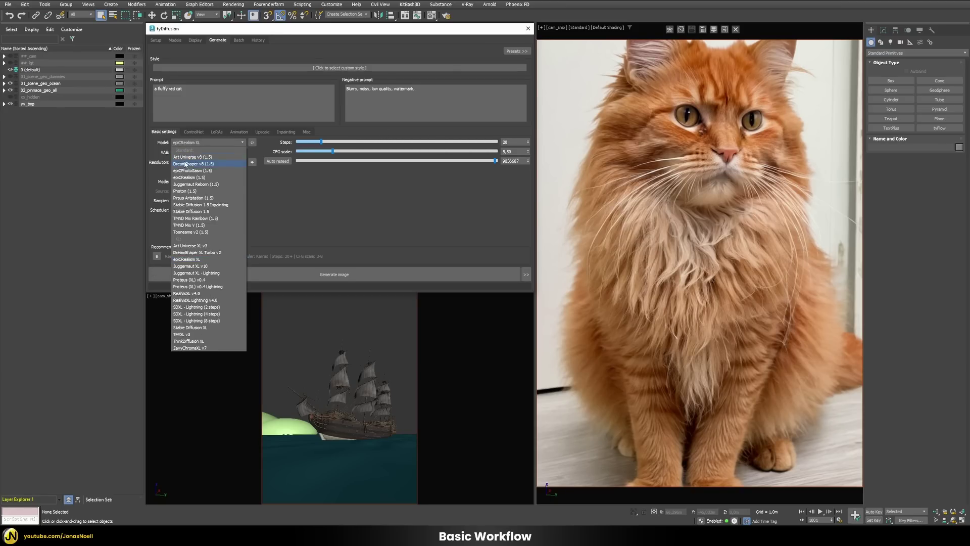
pyautogui.click(193, 164)
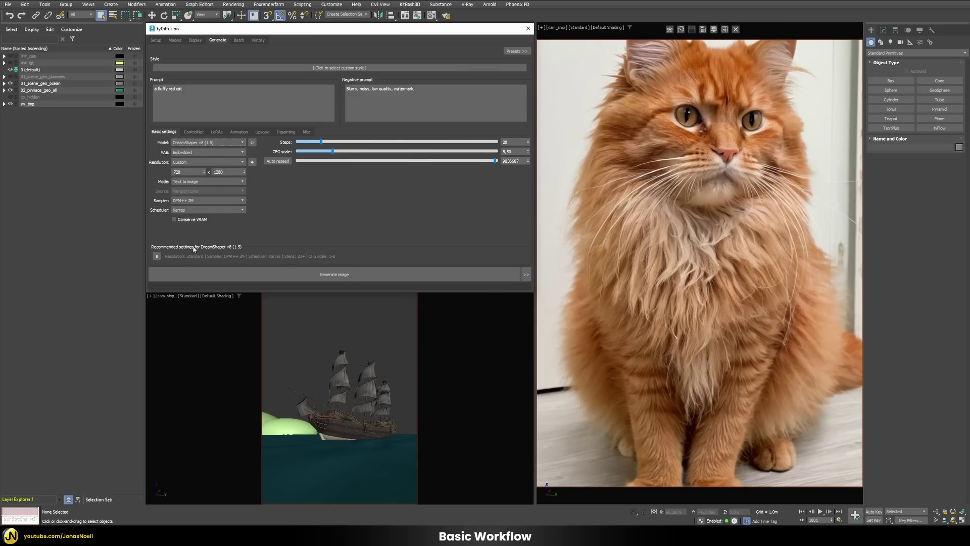
# Step: Switch the diffusion model back to epiCRealism XL
pyautogui.click(209, 143)
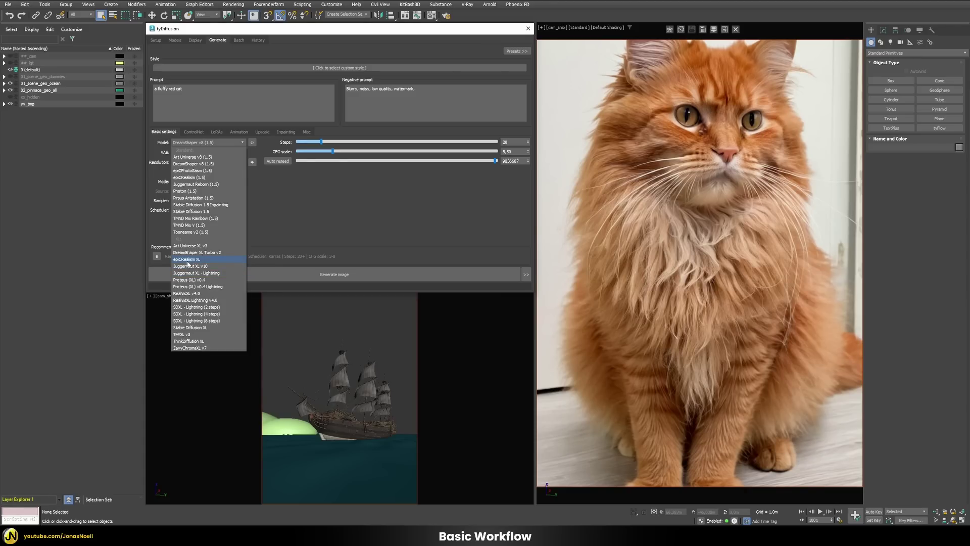
pyautogui.click(187, 260)
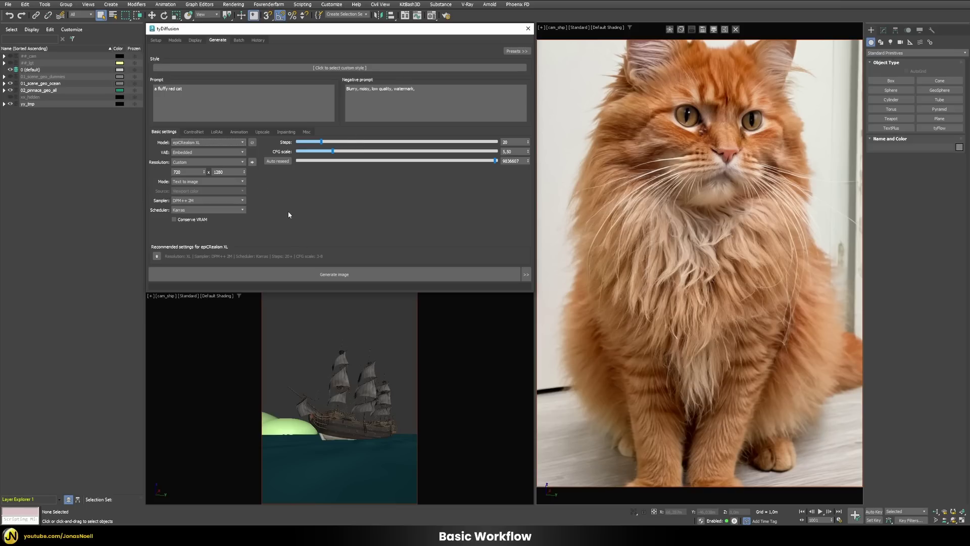
pyautogui.click(291, 489)
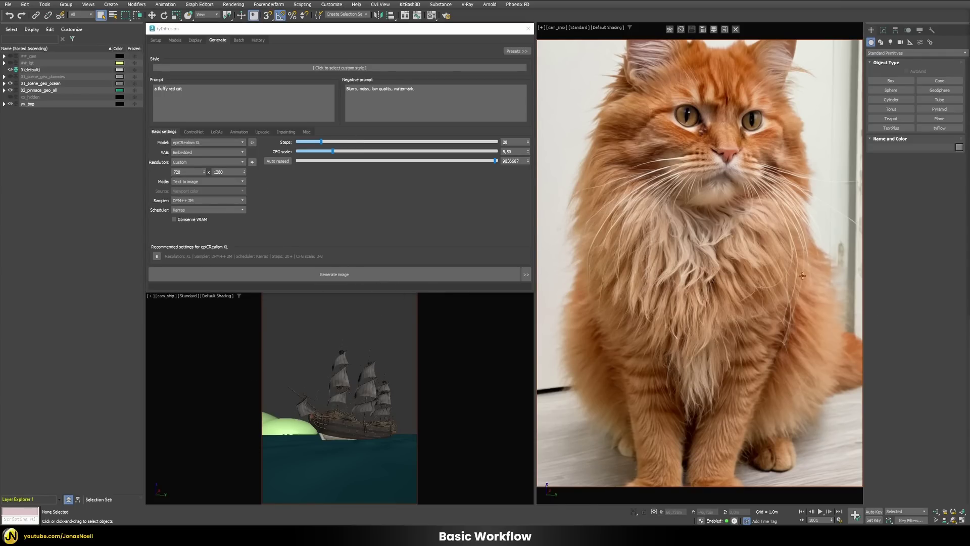
# Step: Replace the prompt with "a pirateship, in stormy weather" and generate the image
pyautogui.click(213, 95)
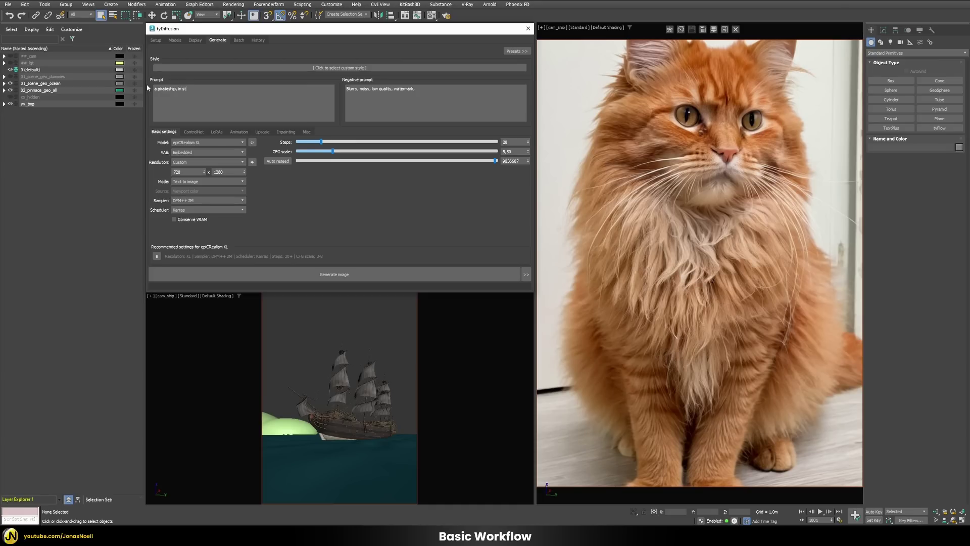
pyautogui.write('ormy weather')
pyautogui.click(334, 275)
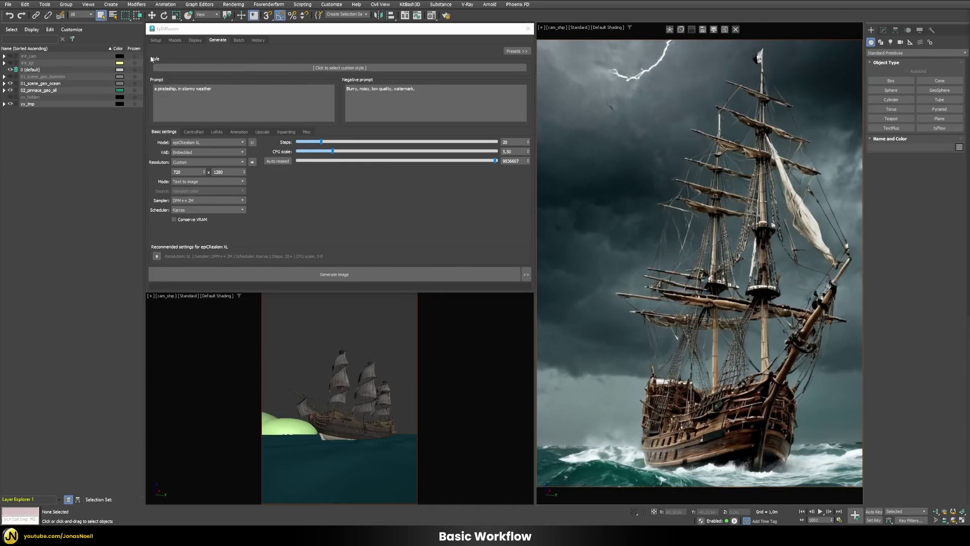
# Step: Browse the custom style categories, apply the Line Art style, and generate the pirate ship image with it
pyautogui.click(363, 71)
pyautogui.click(364, 74)
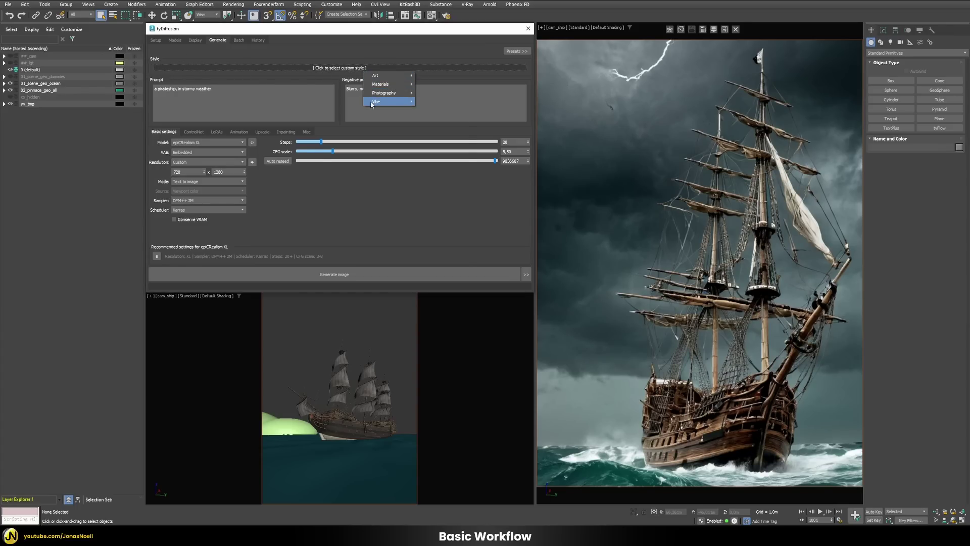
pyautogui.moveTo(376, 76)
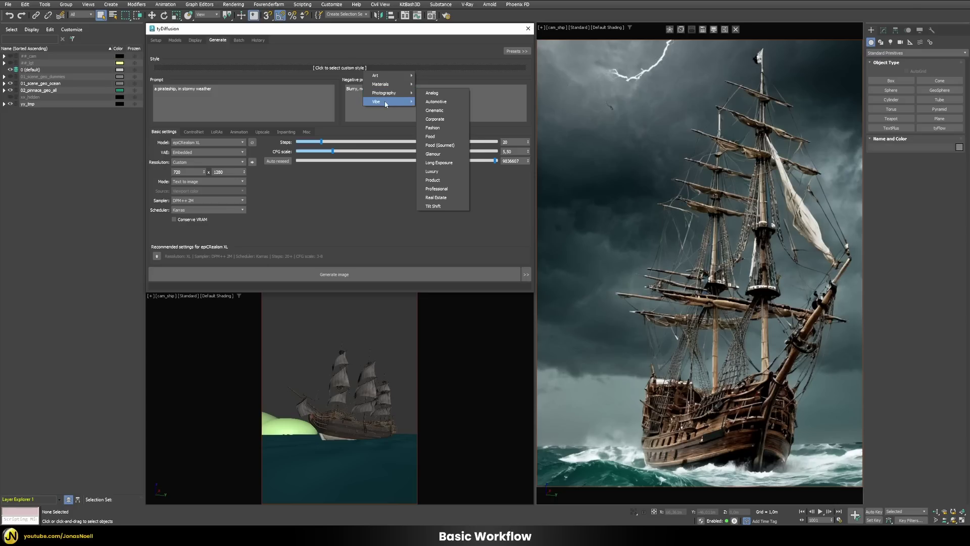
pyautogui.moveTo(386, 103)
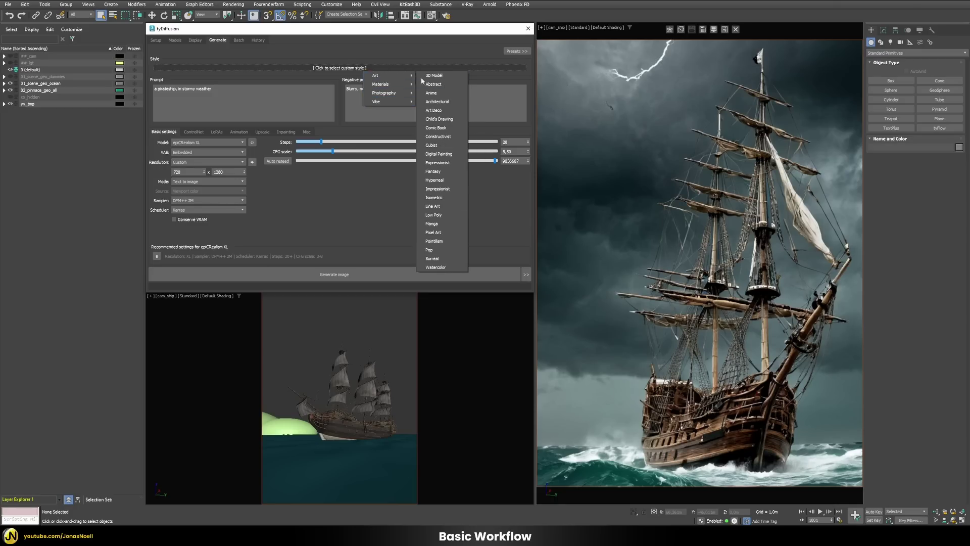
pyautogui.click(441, 208)
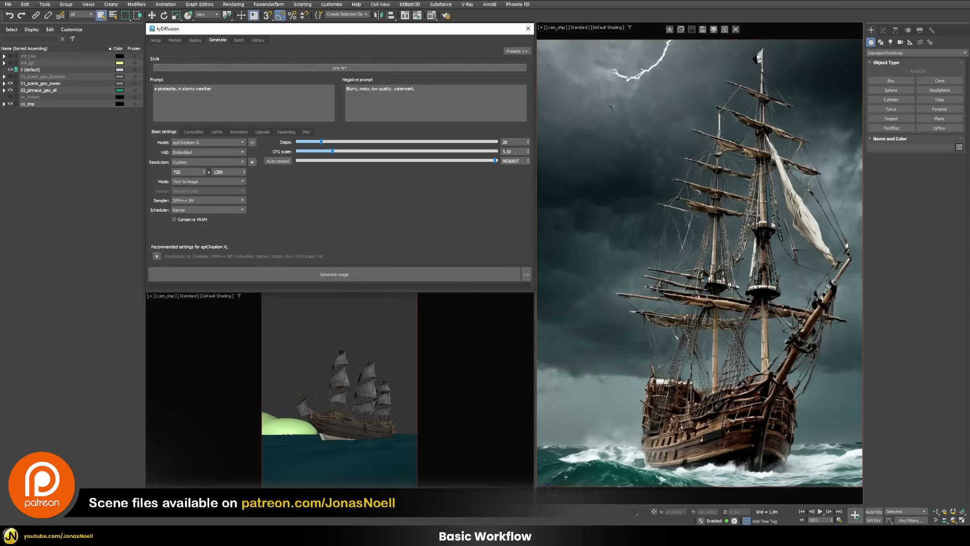
pyautogui.click(360, 275)
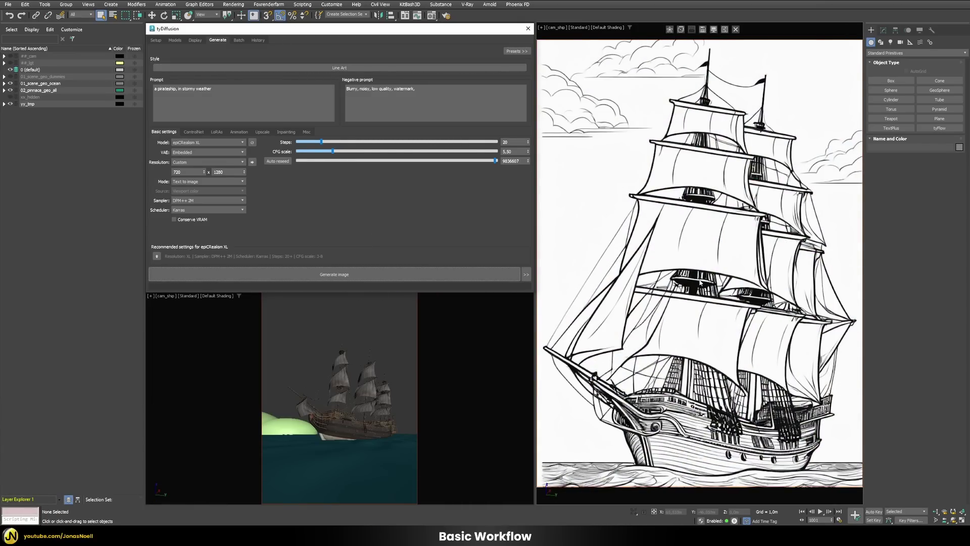
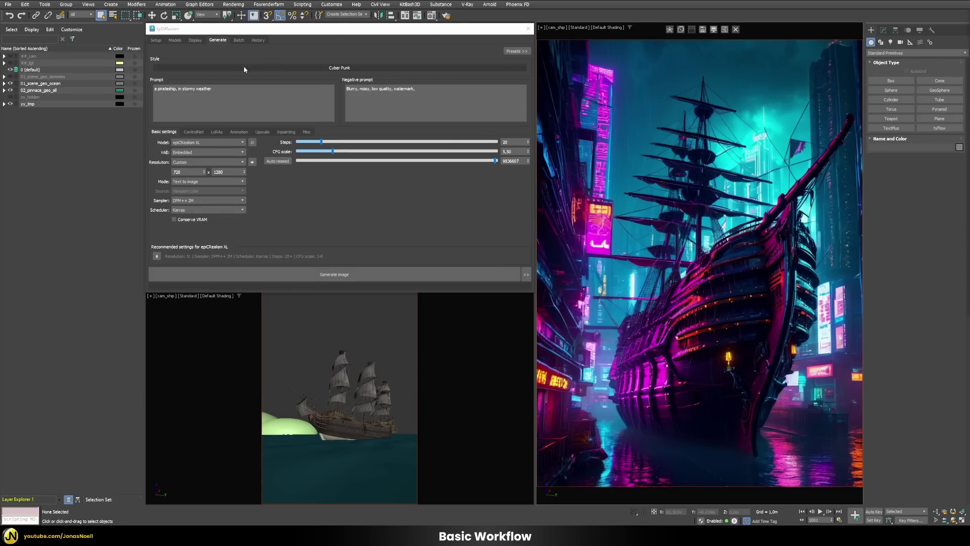
# Step: Bake the current Cyber Punk style into the prompt and negative prompt
pyautogui.click(326, 70)
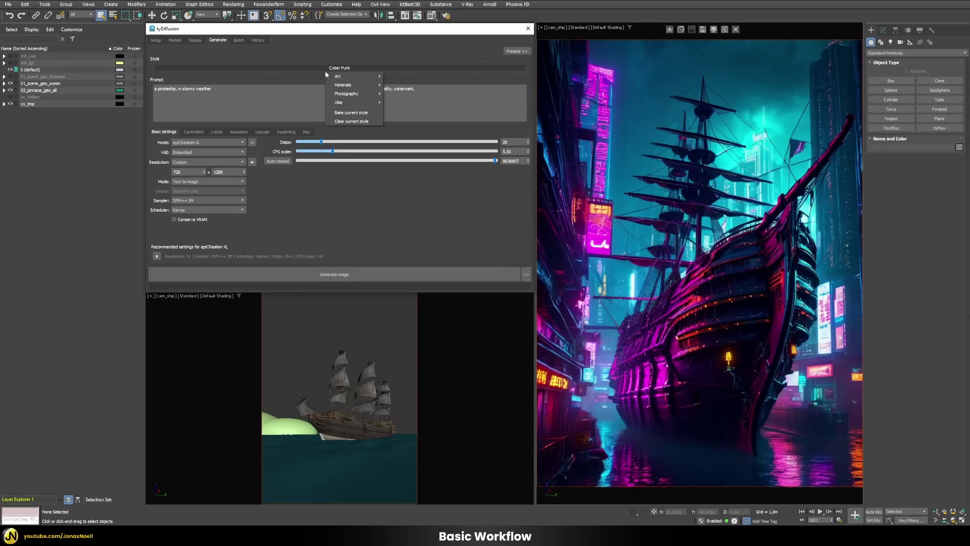
pyautogui.click(265, 96)
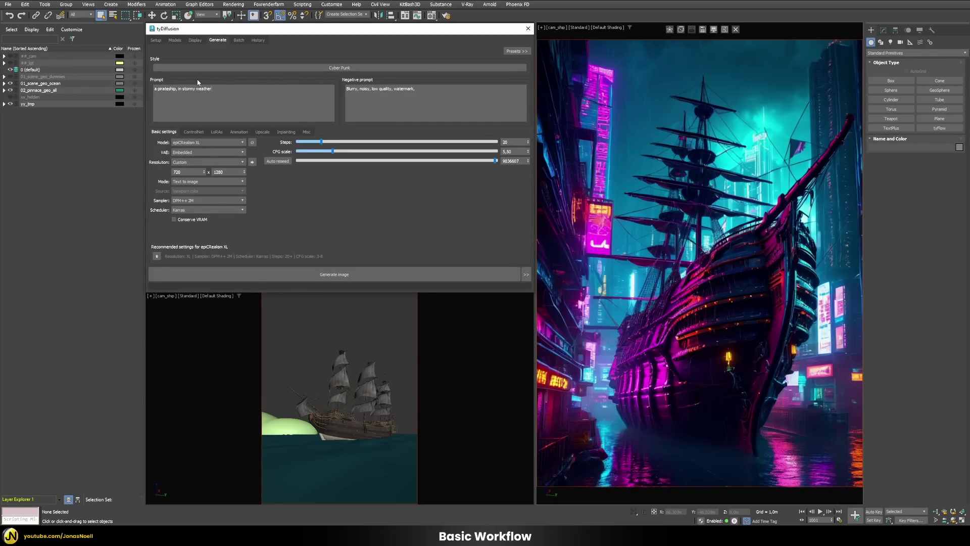
pyautogui.click(334, 69)
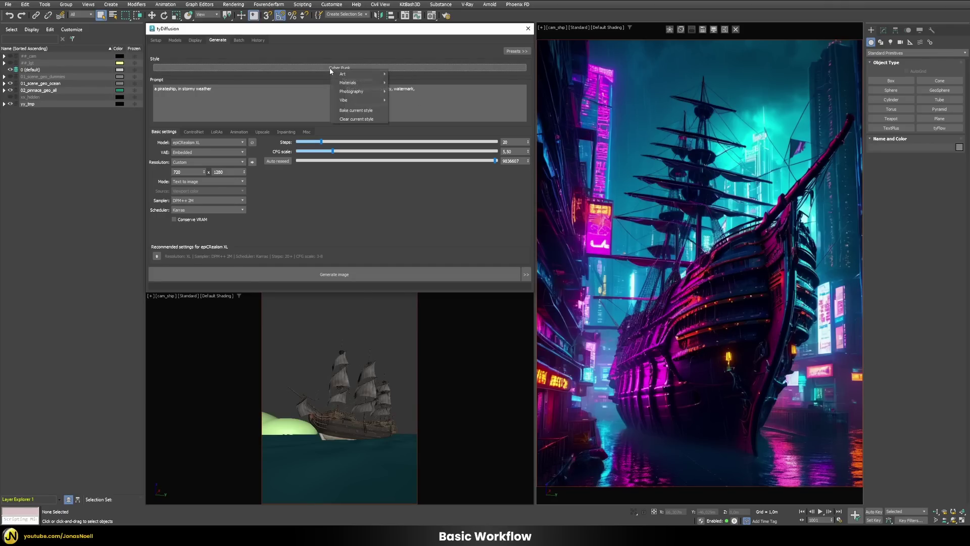
pyautogui.click(350, 111)
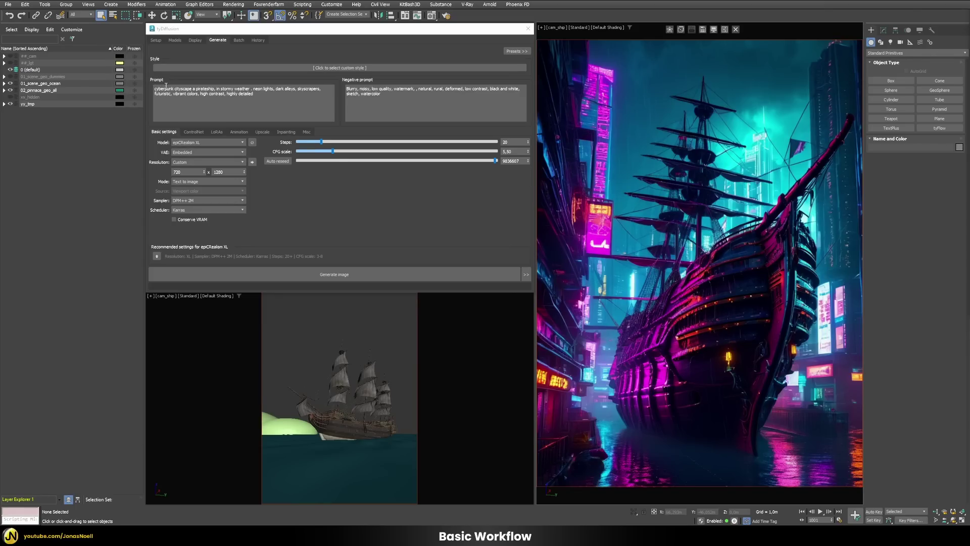
# Step: Remove city-related wording such as "cityscape" from the baked cyberpunk prompt and generate the image again
pyautogui.click(185, 89)
pyautogui.press('BackSpace')
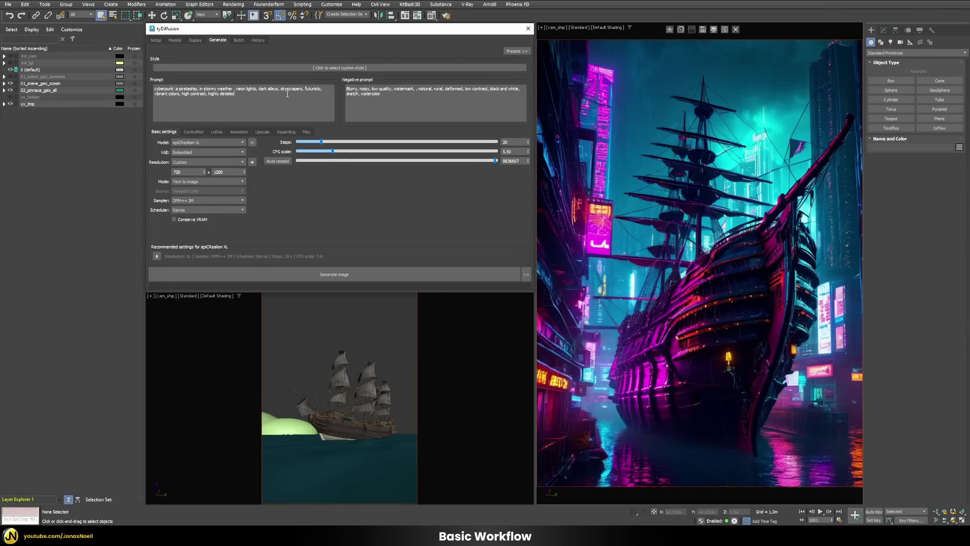
pyautogui.press('BackSpace')
pyautogui.press('BackSpace')
pyautogui.press('BackSpace')
pyautogui.press('BackSpace')
pyautogui.press('BackSpace')
pyautogui.press('BackSpace')
pyautogui.press('BackSpace')
pyautogui.click(360, 279)
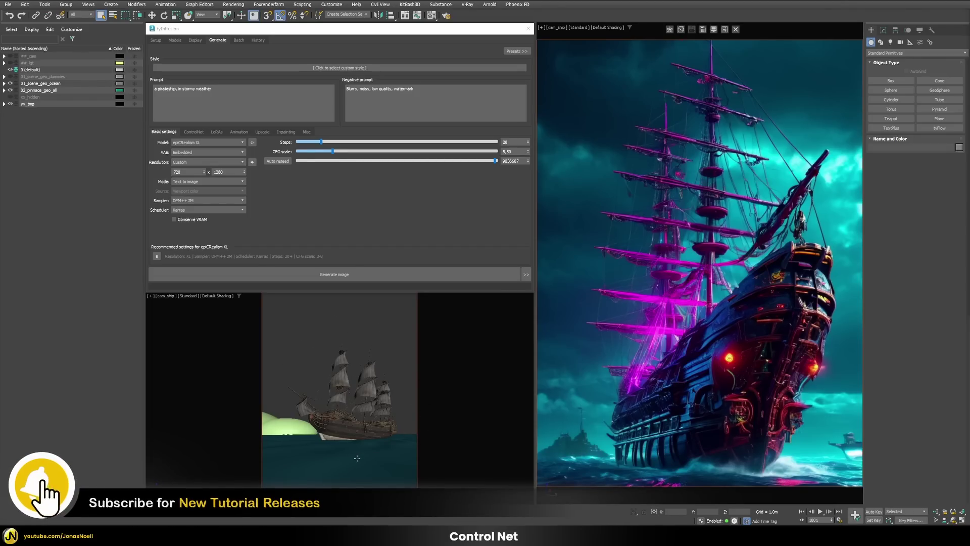
# Step: Enable the Depth ControlNet and generate the pirate ship image after previewing the depth input in the camera viewport
pyautogui.click(193, 132)
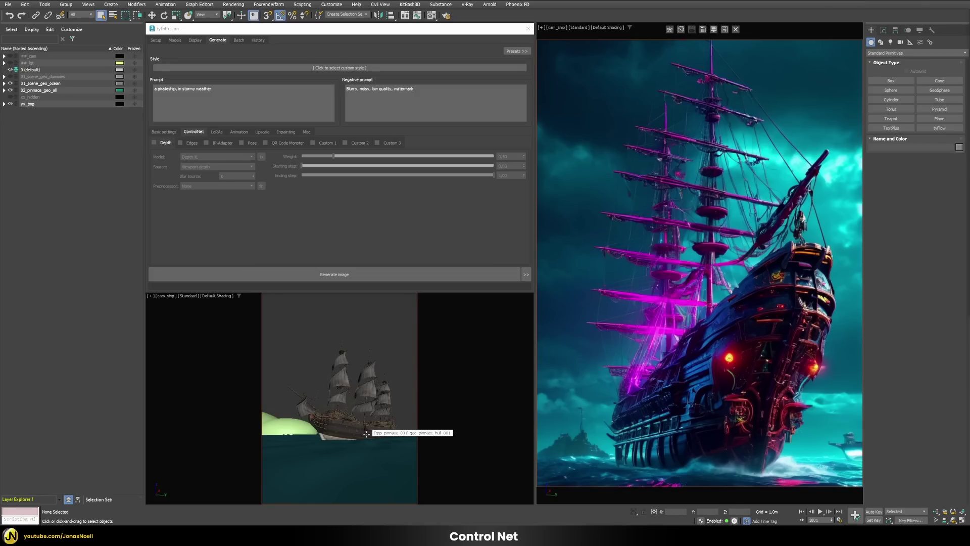
pyautogui.click(154, 143)
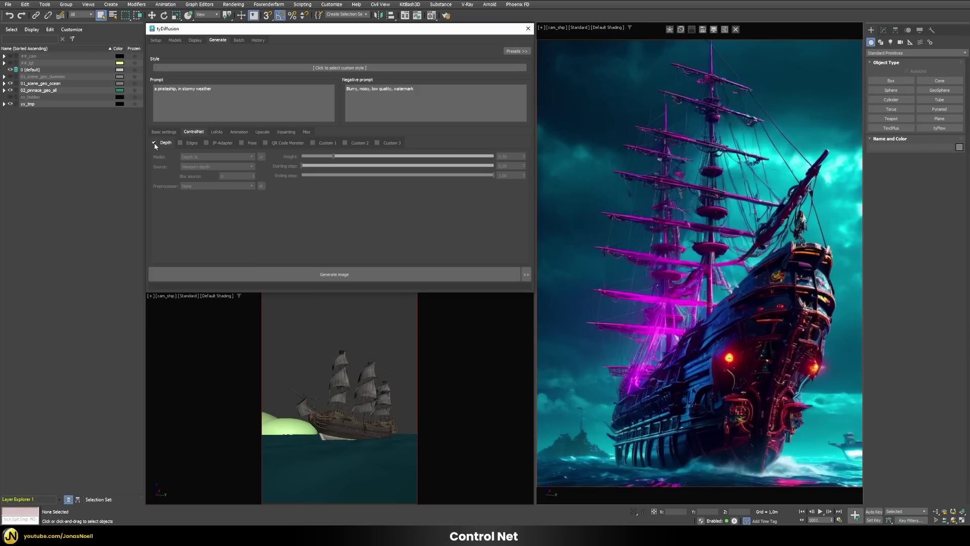
pyautogui.click(714, 30)
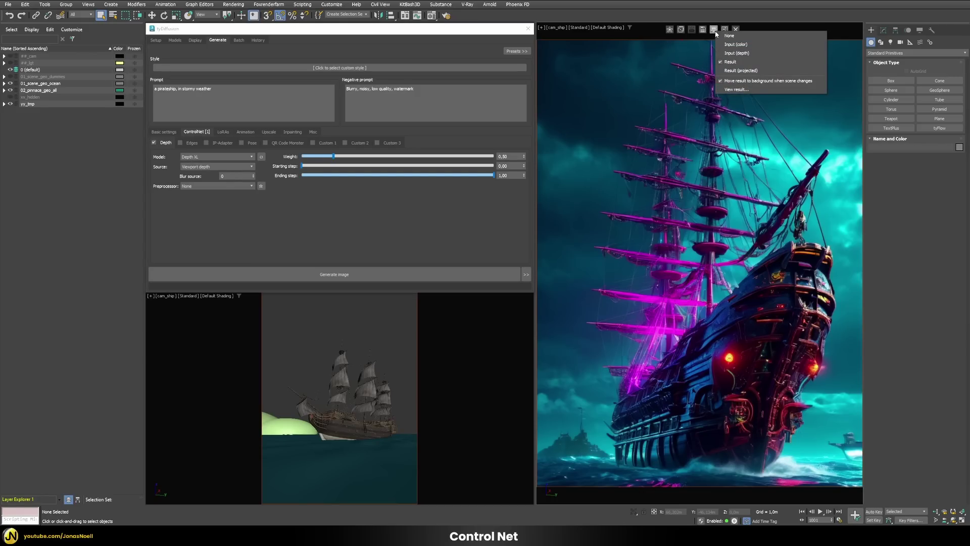
pyautogui.click(732, 53)
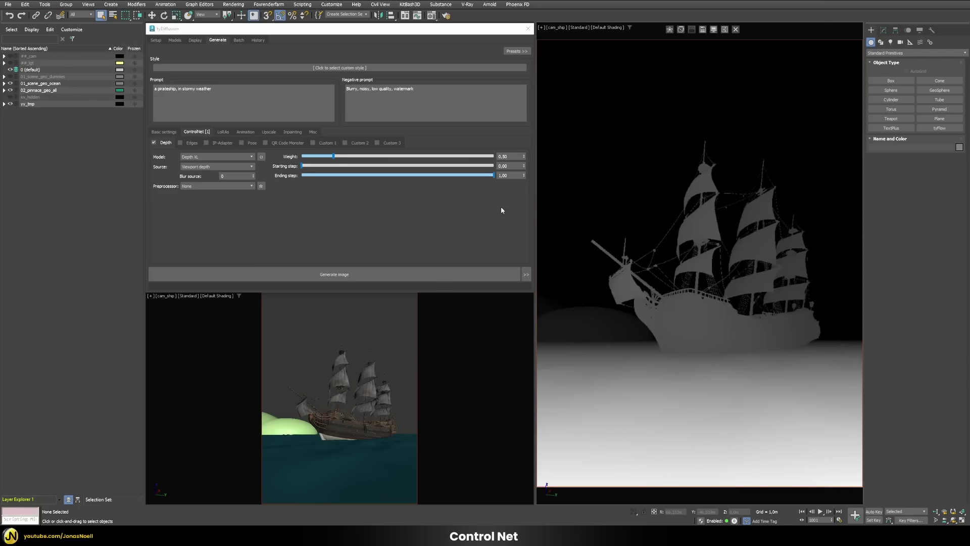
pyautogui.click(405, 274)
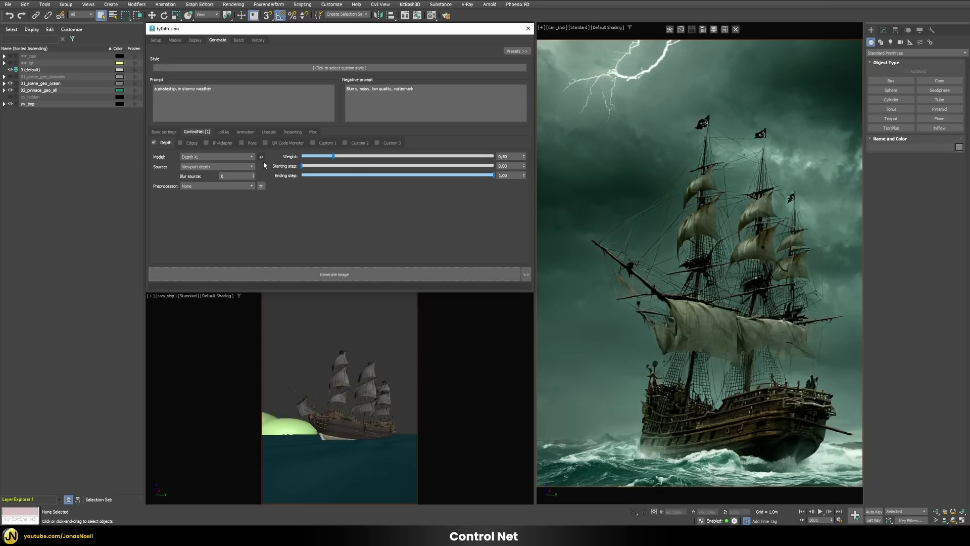
# Step: Set the Depth ControlNet weight to 1 and regenerate the pirate ship image
pyautogui.doubleClick(513, 156)
pyautogui.write('1')
pyautogui.press('Return')
pyautogui.click(394, 272)
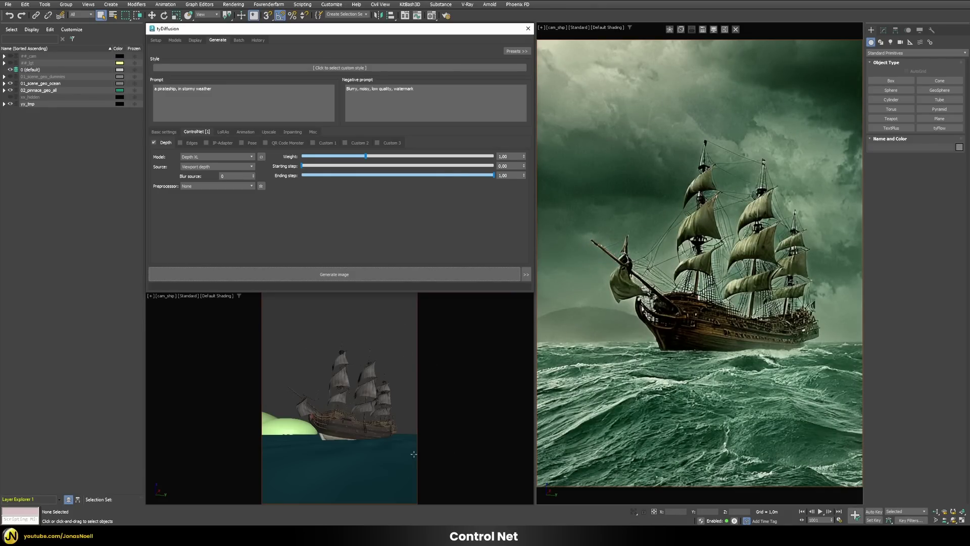
# Step: Compare the plain 3D scene with the generated result by switching the viewport display between None and Result
pyautogui.click(713, 30)
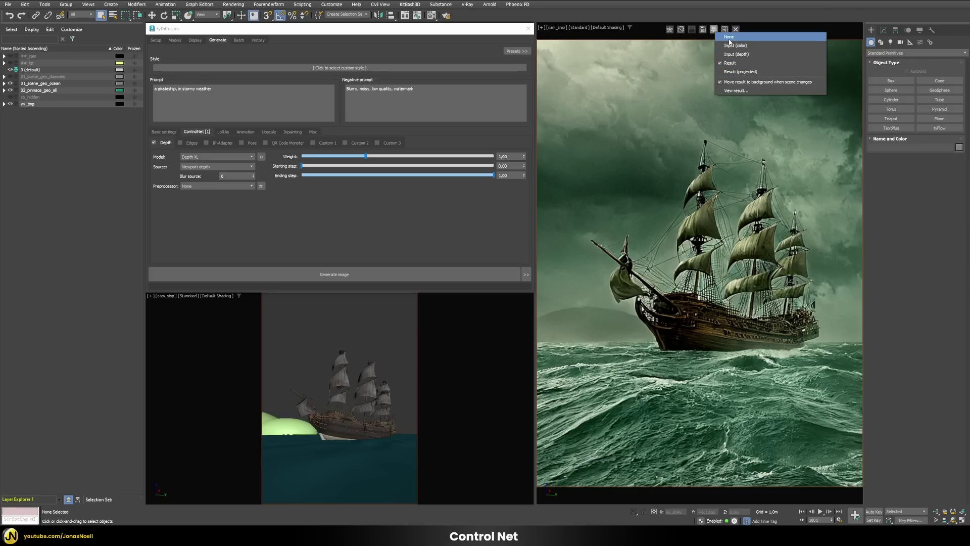
pyautogui.click(730, 37)
pyautogui.click(713, 29)
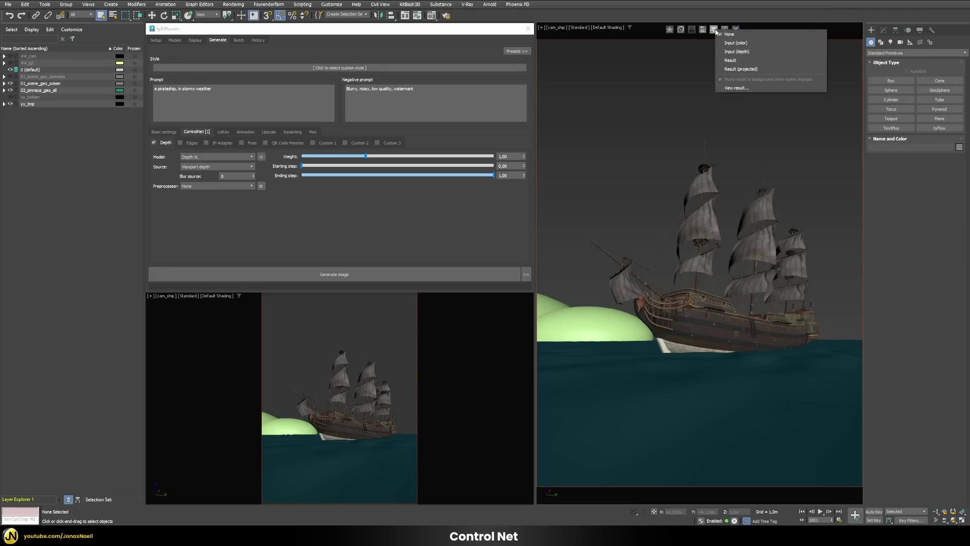
pyautogui.click(730, 61)
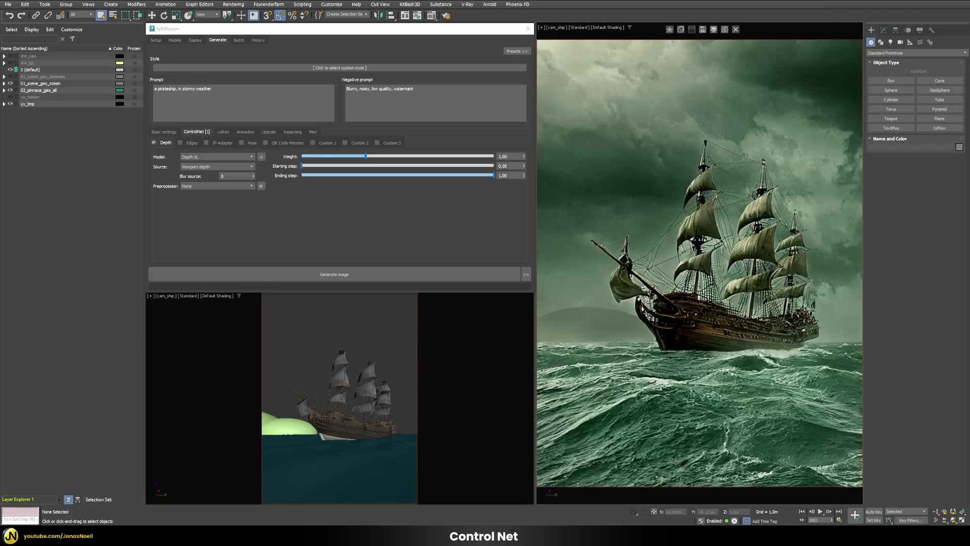
pyautogui.click(714, 30)
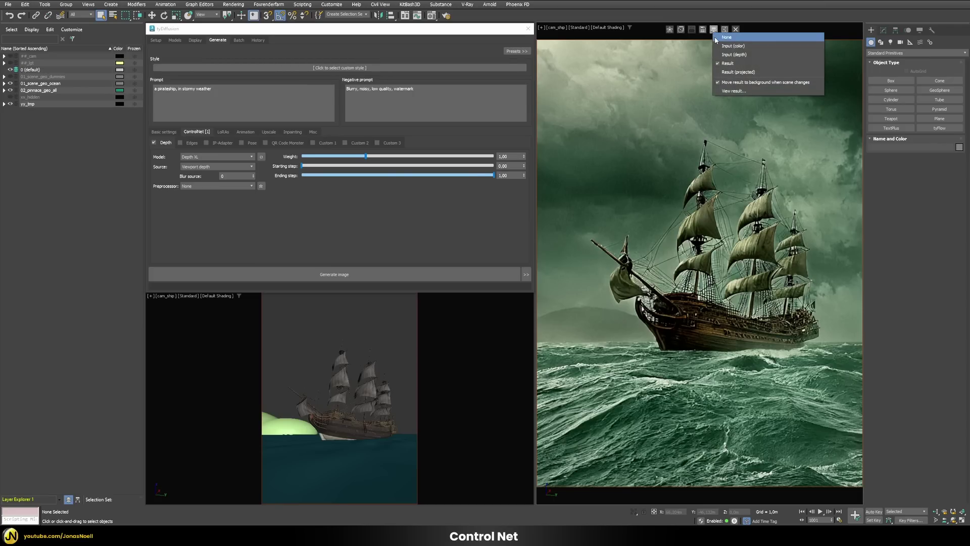
pyautogui.click(730, 37)
pyautogui.click(713, 29)
pyautogui.click(730, 60)
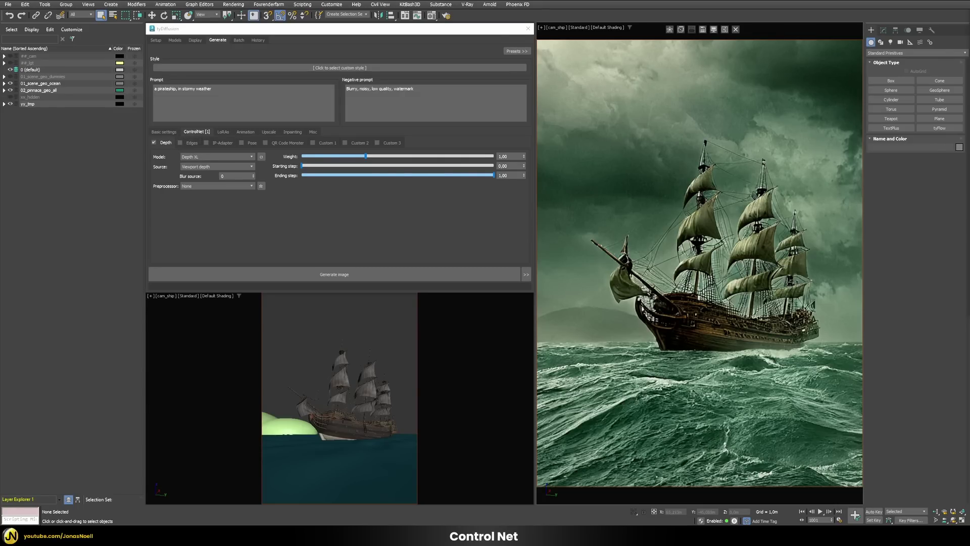
# Step: Enable the Edges ControlNet and display the color input in the camera viewport
pyautogui.click(180, 143)
pyautogui.click(191, 143)
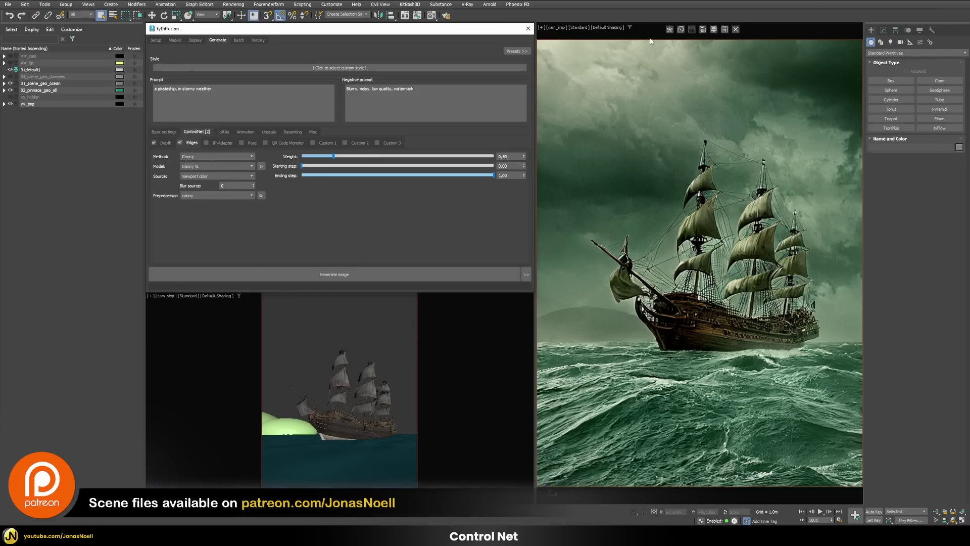
pyautogui.click(712, 29)
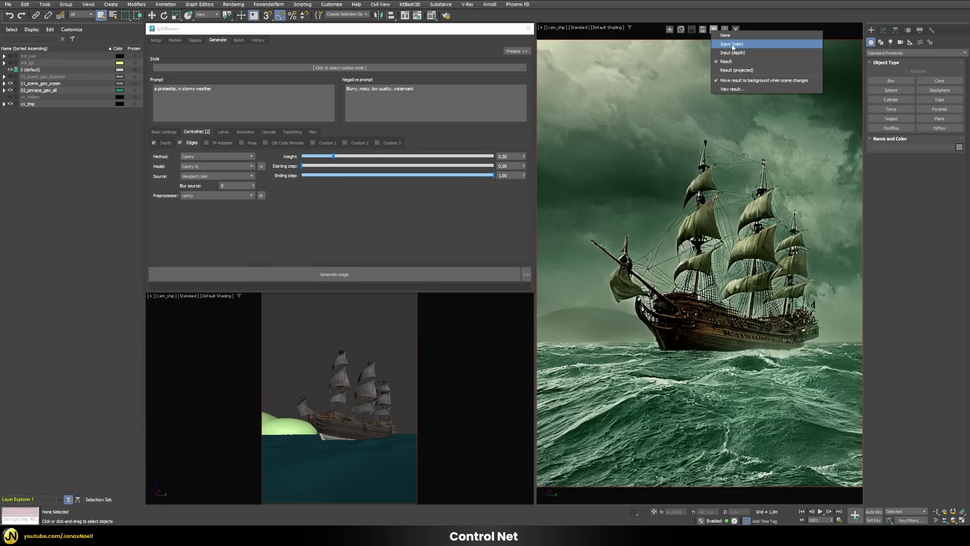
pyautogui.click(729, 45)
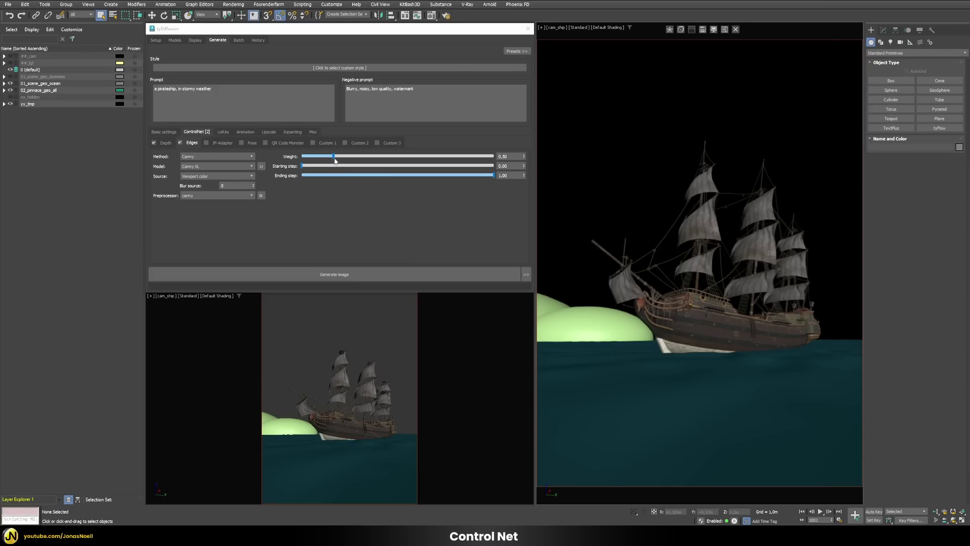
# Step: Set the Depth ControlNet weight to 0.5, check the Edges settings, and generate the image with both controls
pyautogui.click(165, 143)
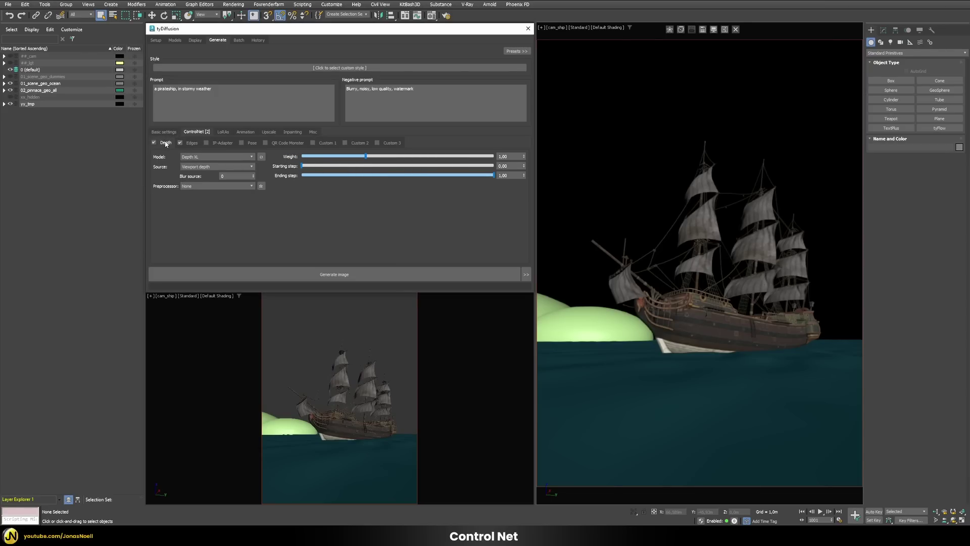
pyautogui.doubleClick(511, 156)
pyautogui.write(',5')
pyautogui.click(169, 146)
pyautogui.click(188, 144)
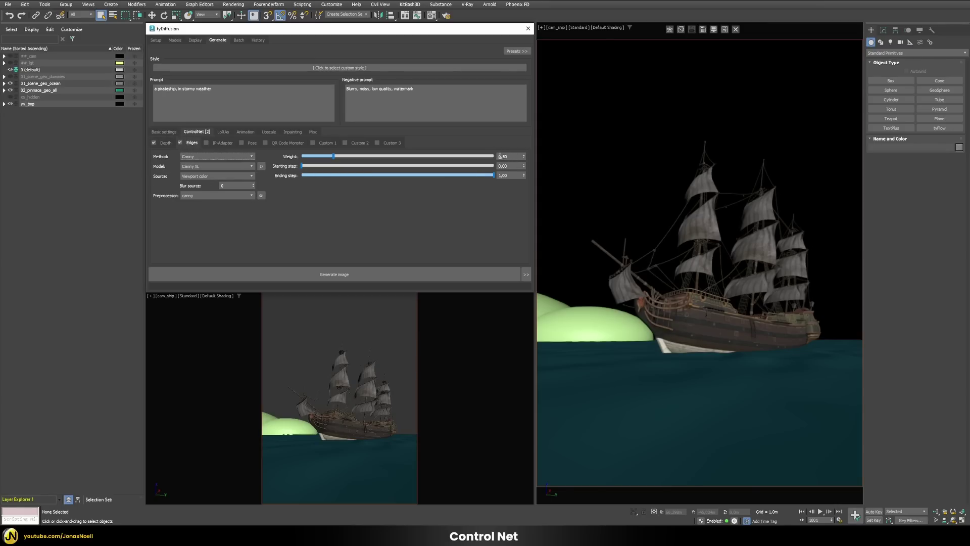
pyautogui.click(367, 276)
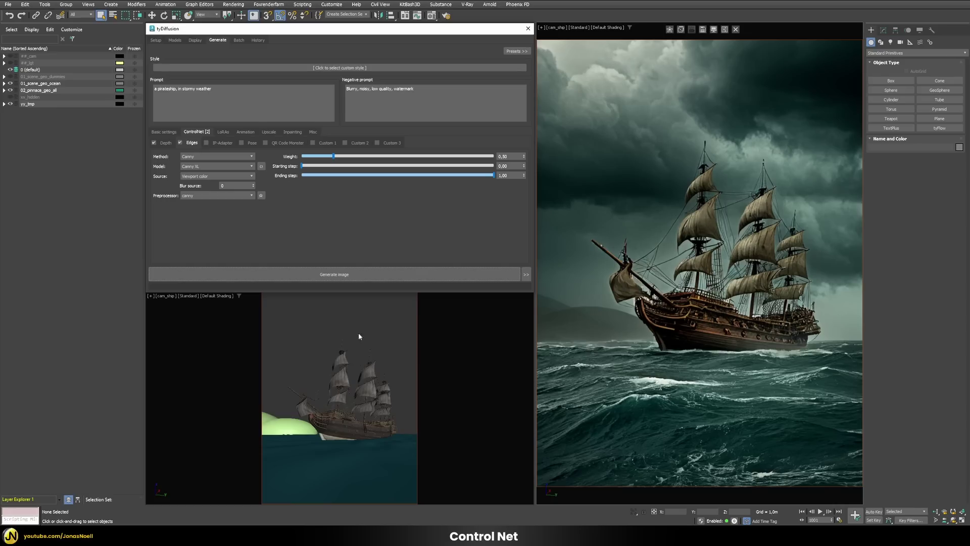
# Step: Switch the large ship viewport to Perspective, orbit to a closer view of the bow, and generate the image from that angle
pyautogui.click(661, 236)
pyautogui.click(551, 29)
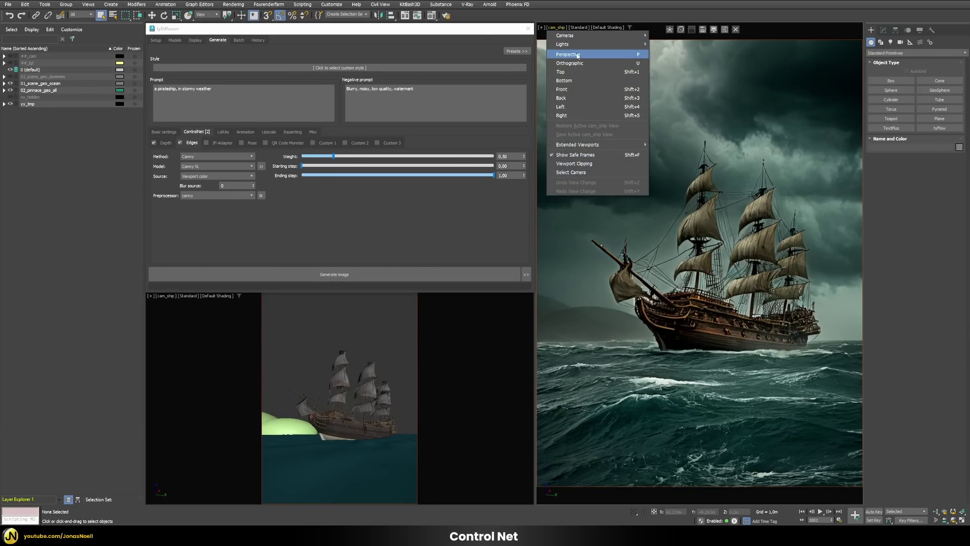
pyautogui.click(567, 54)
pyautogui.keyDown('alt'); pyautogui.moveTo(754, 377); pyautogui.dragTo(726, 338, button='middle'); pyautogui.keyUp('alt')
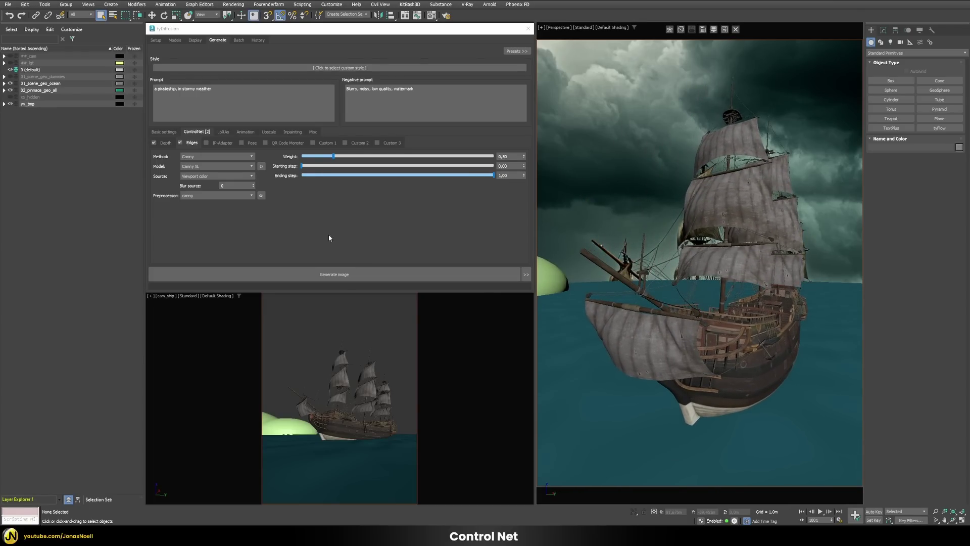
pyautogui.click(352, 280)
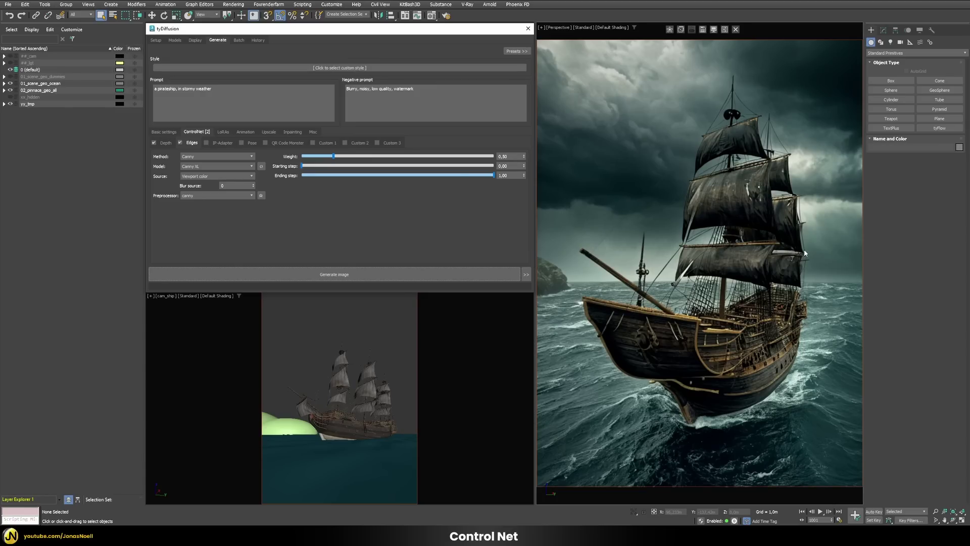
# Step: Enable the IP-Adapter ControlNet and load pirateShip.webp as its reference image
pyautogui.click(217, 143)
pyautogui.click(206, 143)
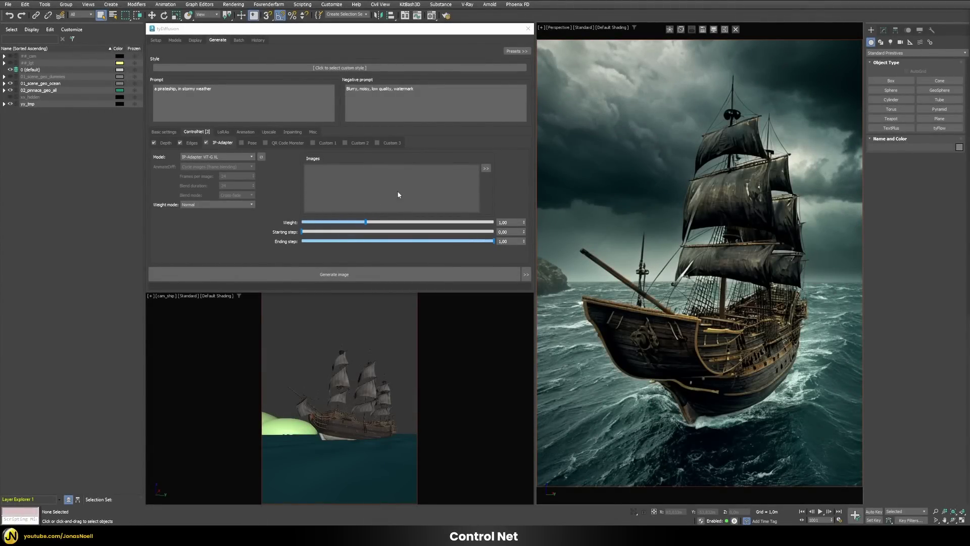
pyautogui.click(485, 169)
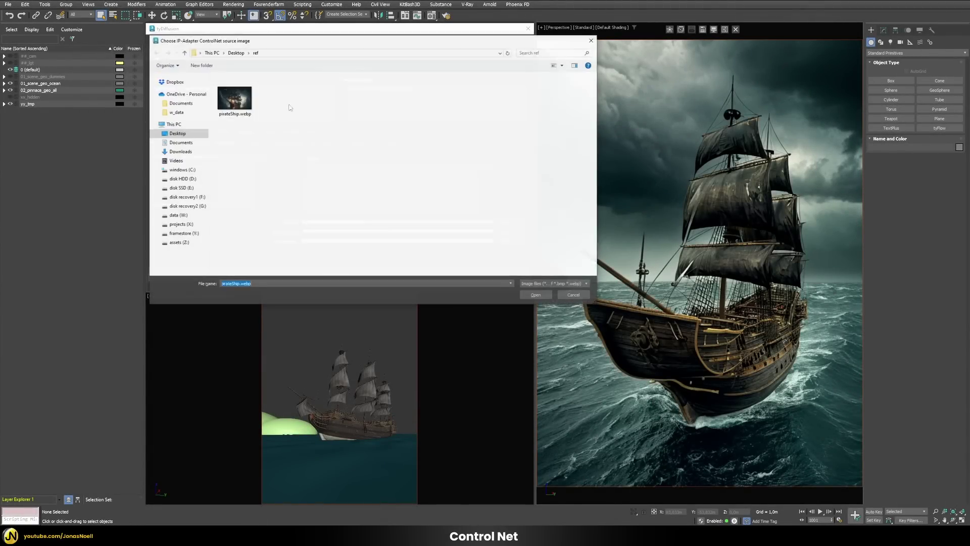
pyautogui.click(537, 295)
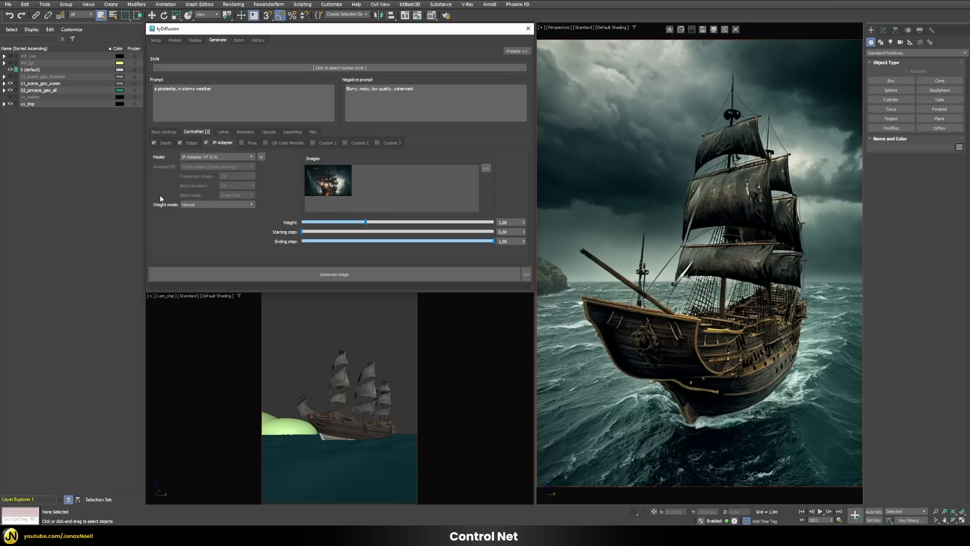
# Step: Set the IP-Adapter weight mode to Style transfer and generate the image
pyautogui.click(183, 205)
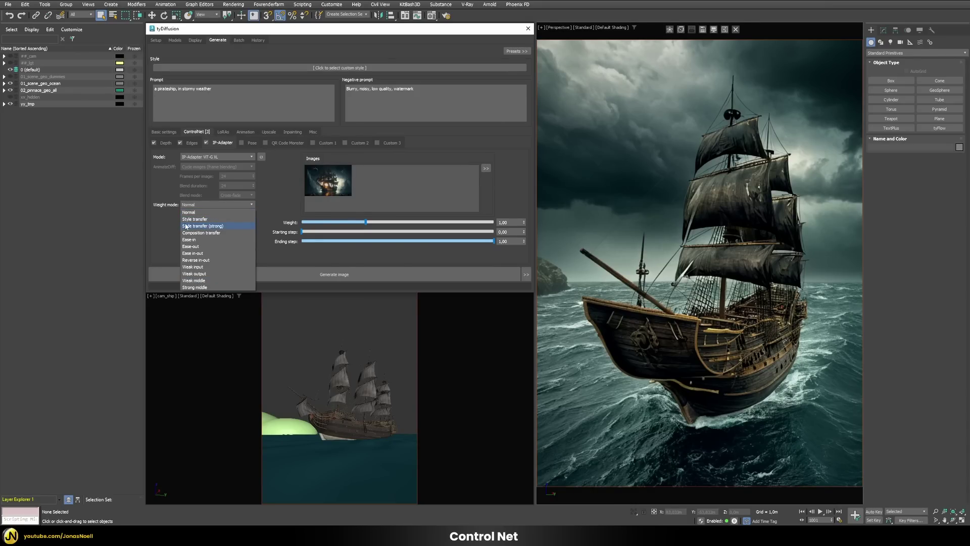
pyautogui.click(200, 220)
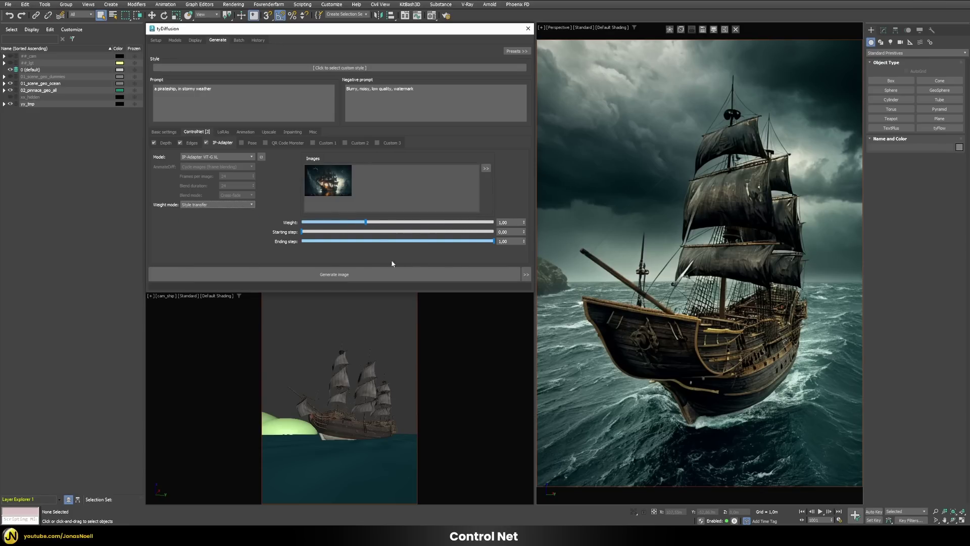
pyautogui.click(355, 276)
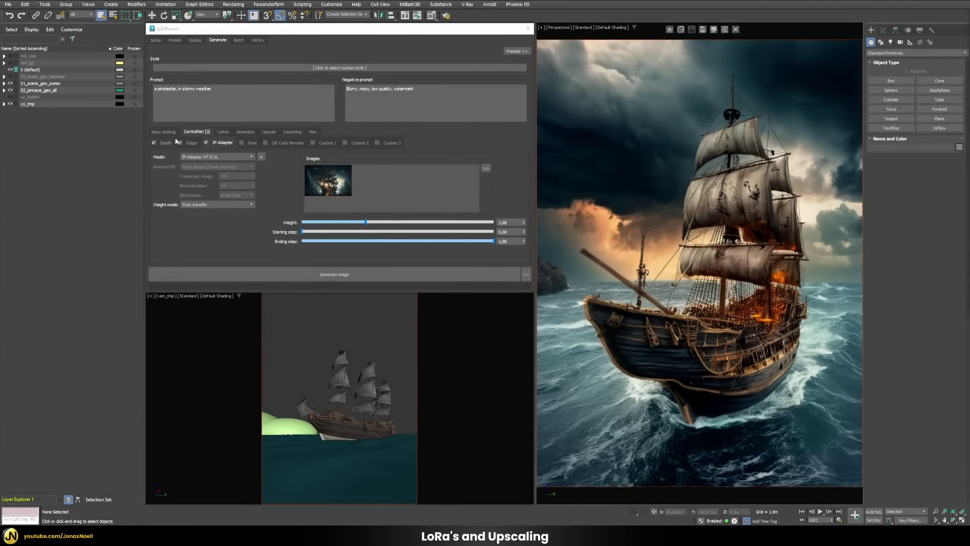
# Step: Disable the IP-Adapter and generate the pirate ship with the Explosion style XL LoRA
pyautogui.click(205, 142)
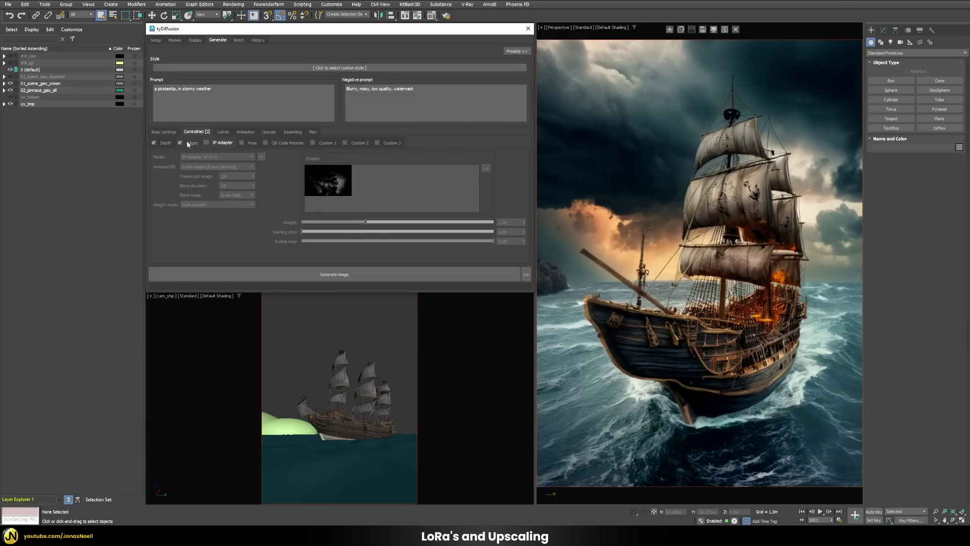
pyautogui.click(223, 132)
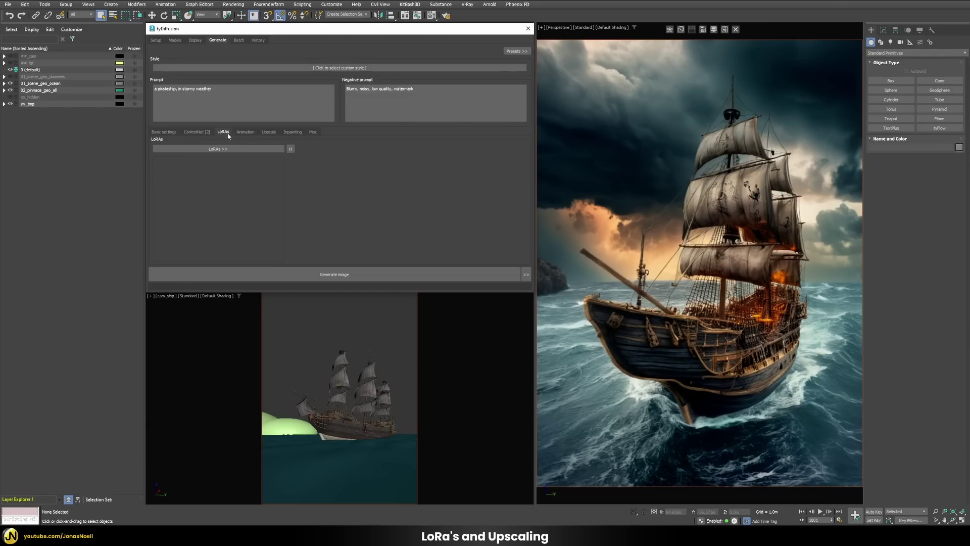
pyautogui.click(237, 148)
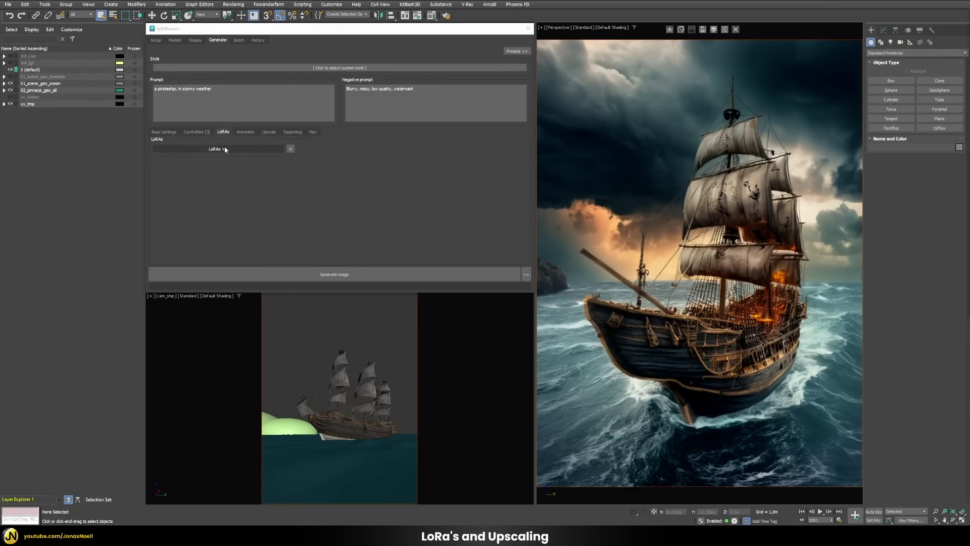
pyautogui.click(225, 149)
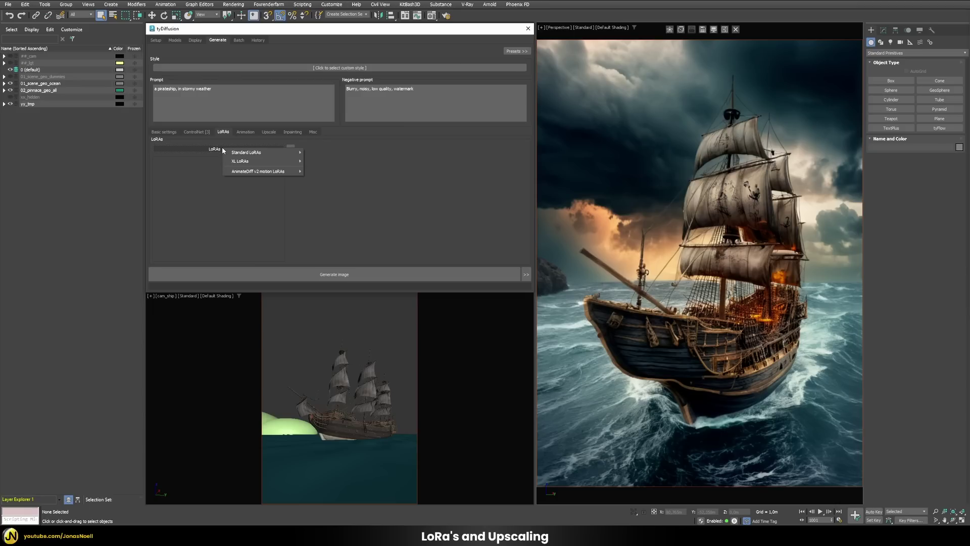
pyautogui.moveTo(242, 162)
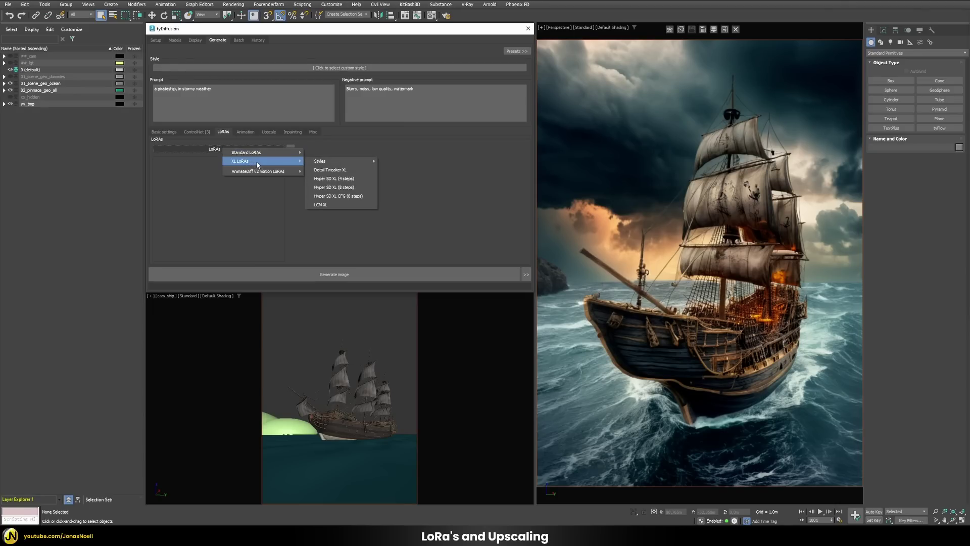
pyautogui.moveTo(328, 162)
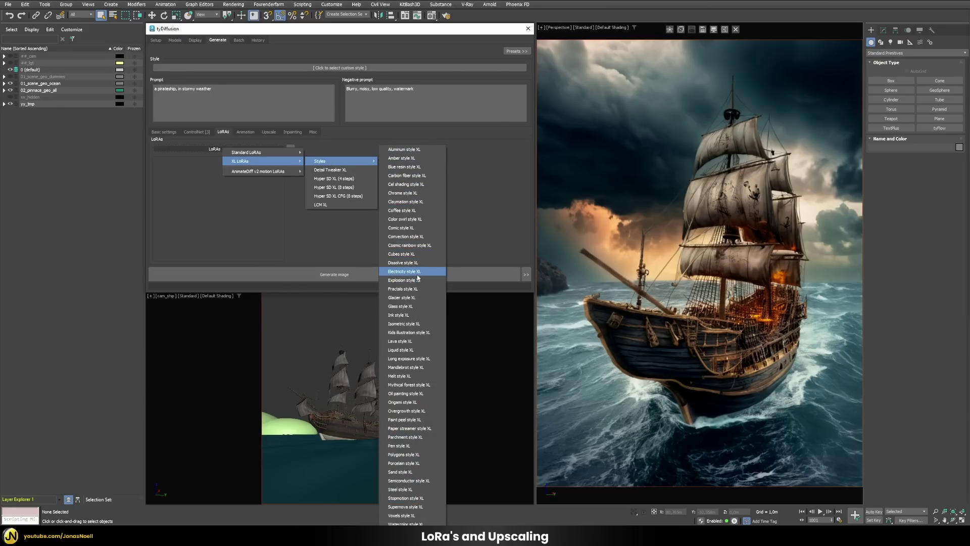
pyautogui.click(406, 282)
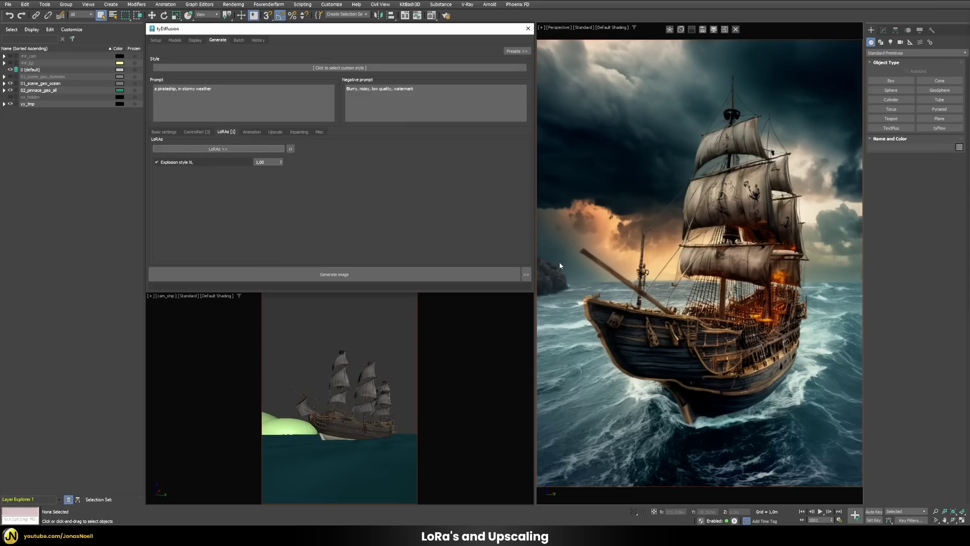
pyautogui.click(454, 279)
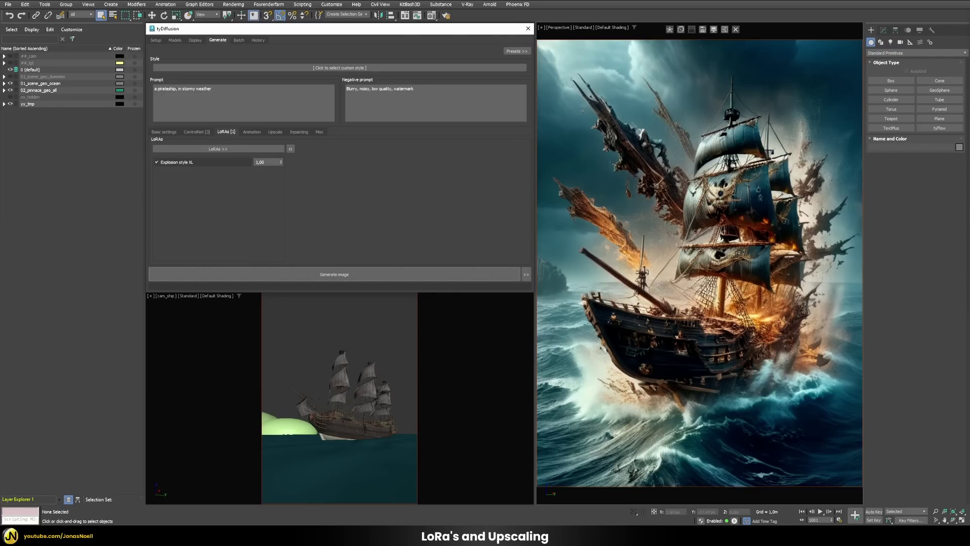
# Step: Replace the Explosion style LoRA with Lava style XL and generate the image
pyautogui.click(229, 150)
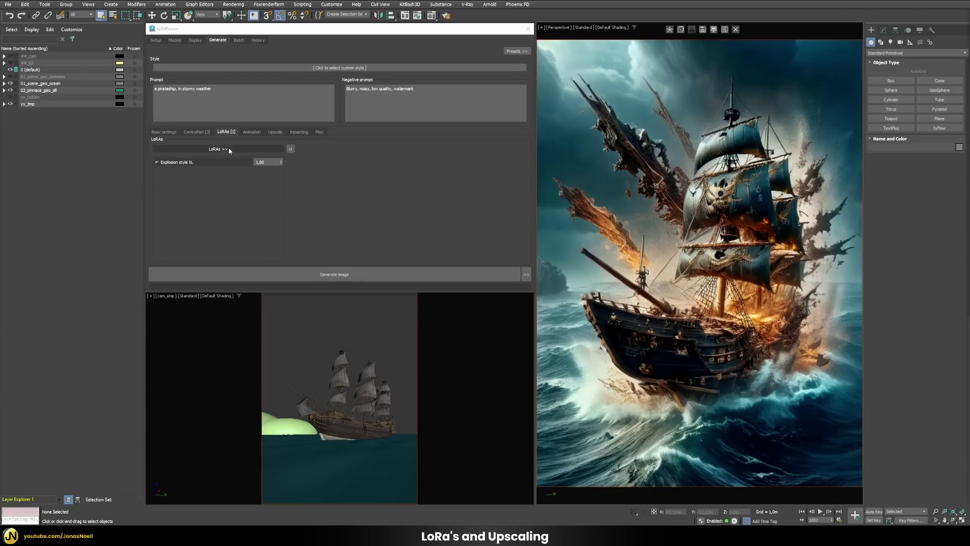
pyautogui.moveTo(252, 162)
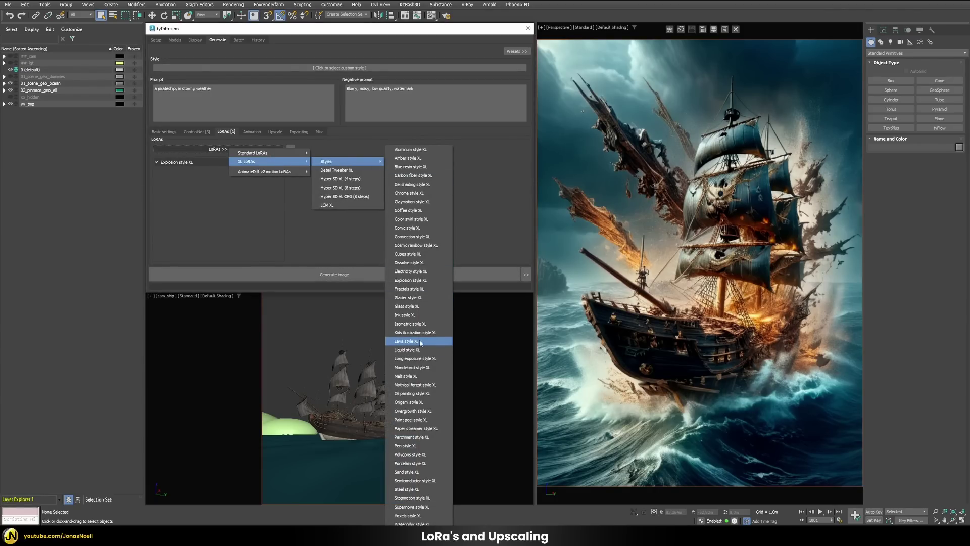
pyautogui.click(416, 342)
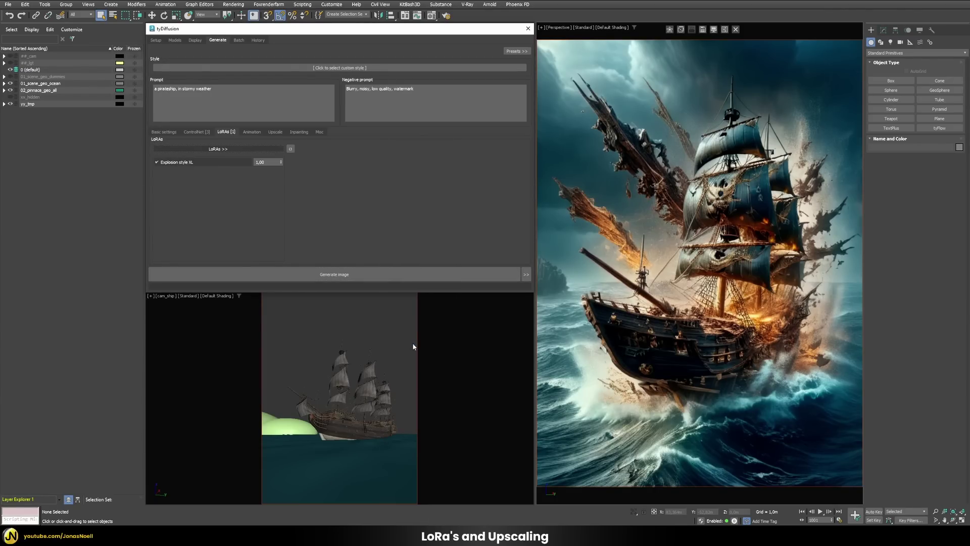
pyautogui.doubleClick(177, 163)
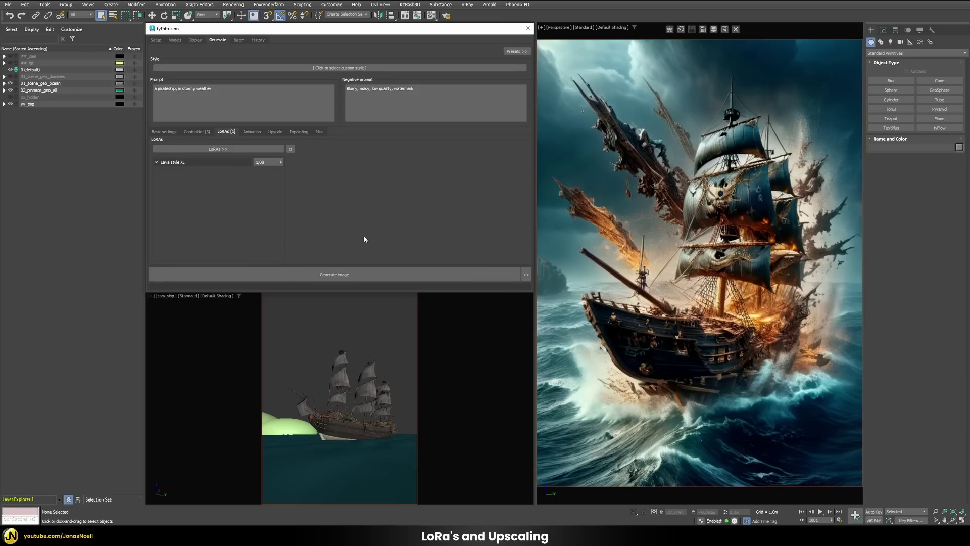
pyautogui.click(349, 277)
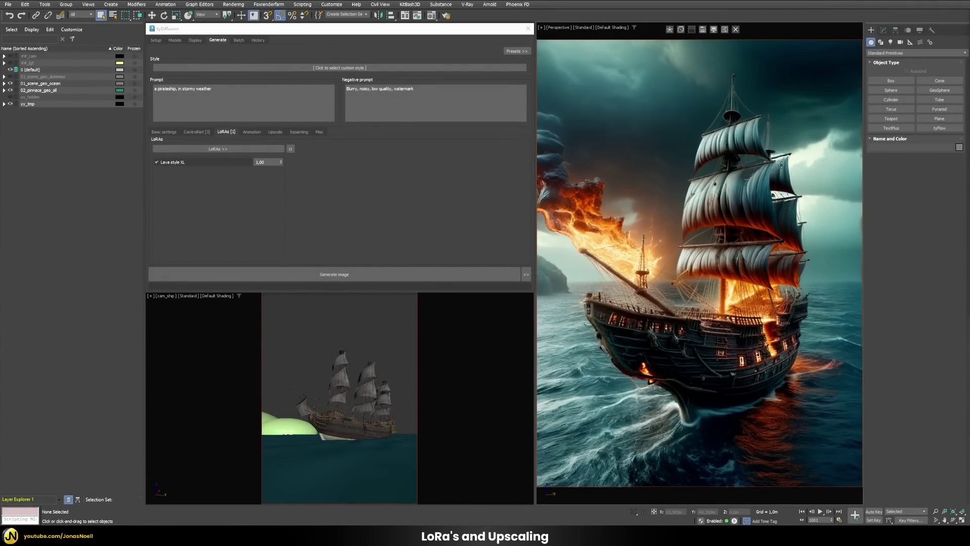
# Step: Enable SD Upscale for the generated image and generate the upscaled version
pyautogui.click(167, 133)
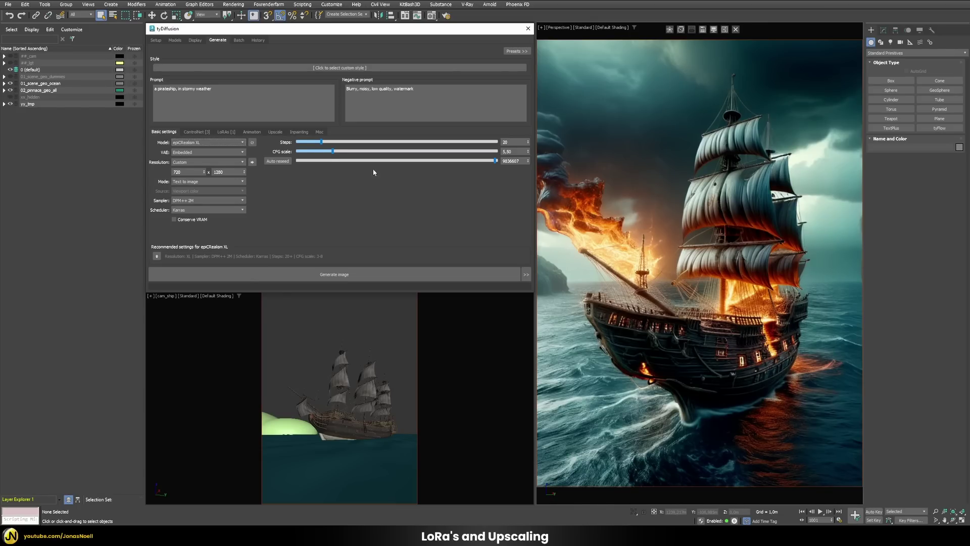
pyautogui.click(280, 135)
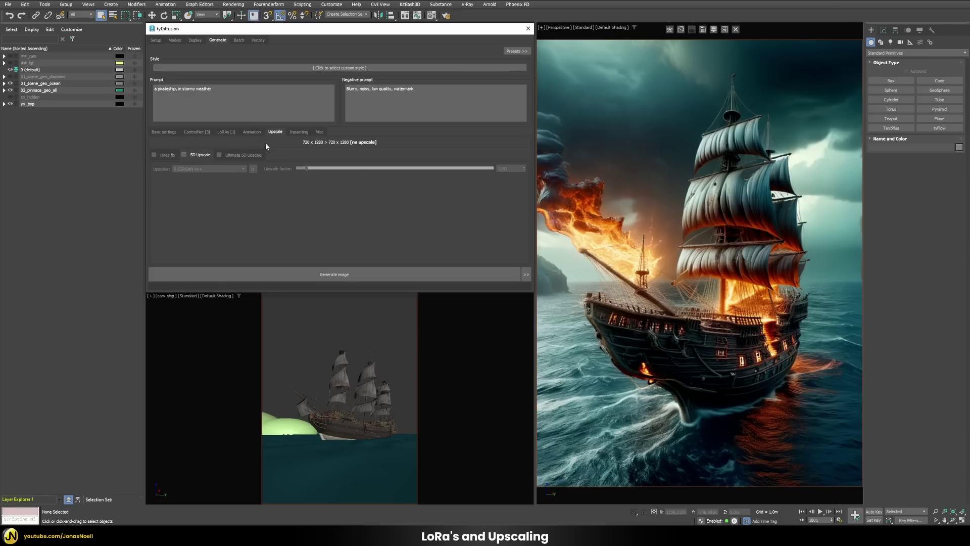
pyautogui.click(185, 155)
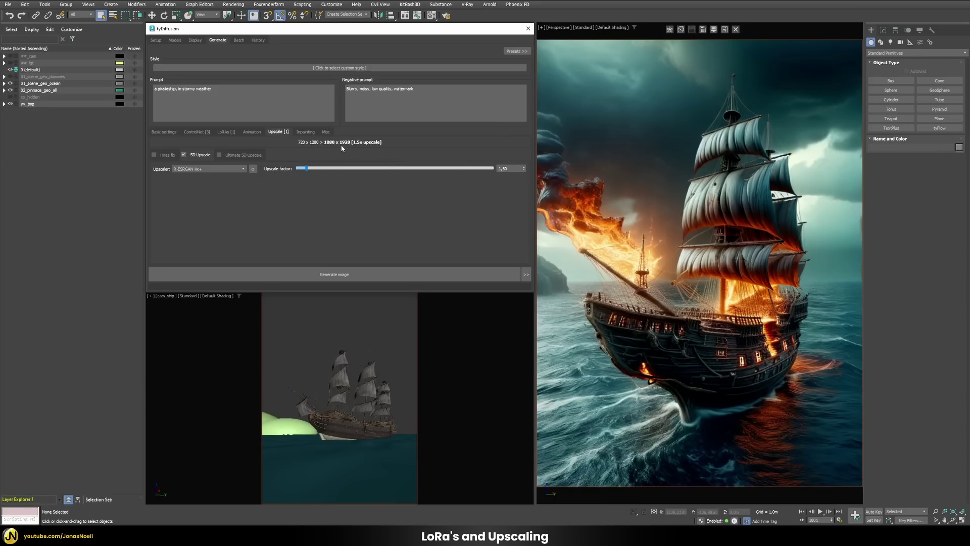
pyautogui.click(334, 274)
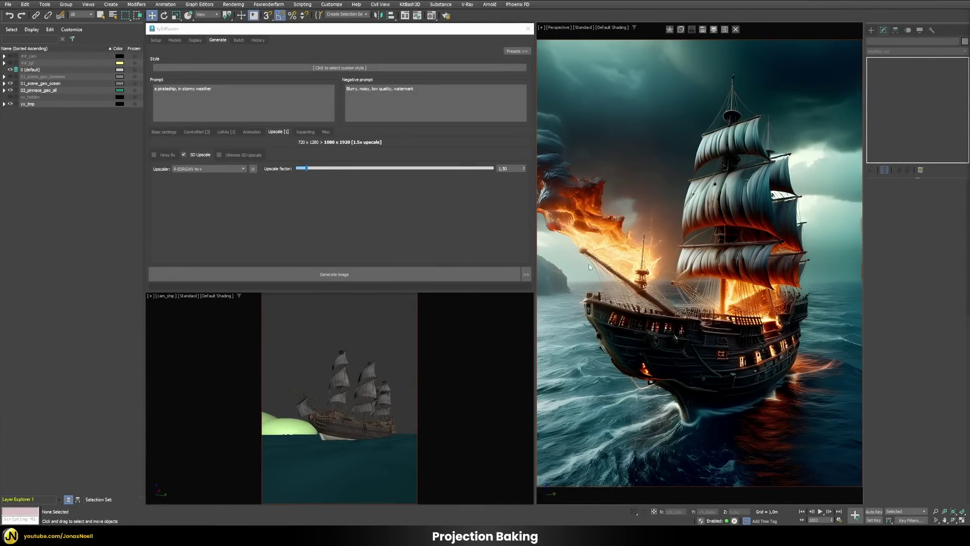
# Step: Set the Perspective viewport display to Result (projected) and inspect the projected image on the ship from other angles
pyautogui.click(714, 31)
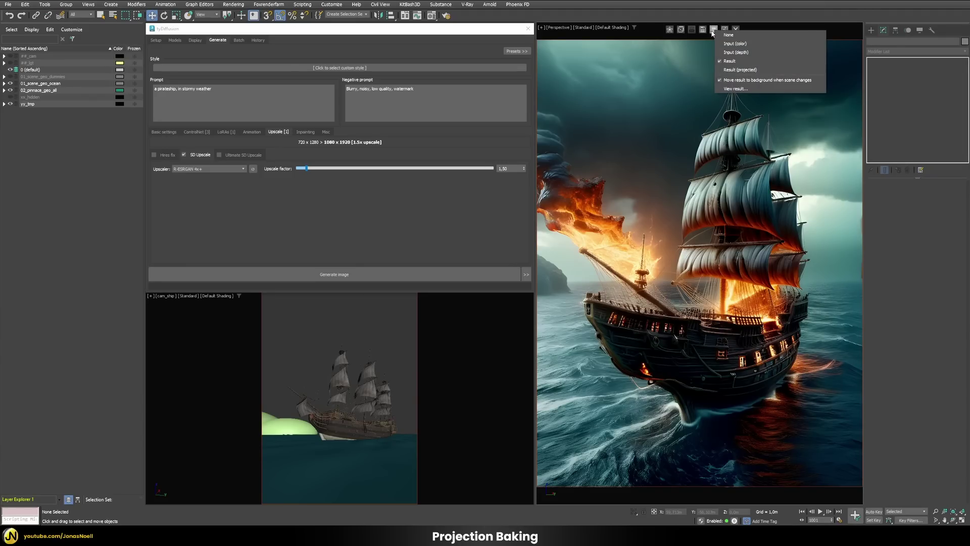
pyautogui.click(741, 71)
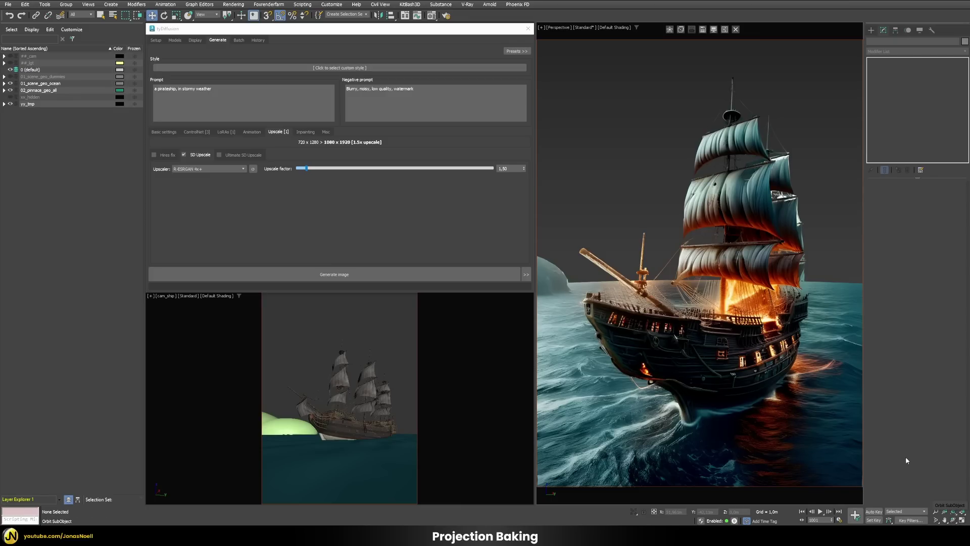
pyautogui.click(953, 519)
pyautogui.moveTo(694, 306); pyautogui.dragTo(684, 284)
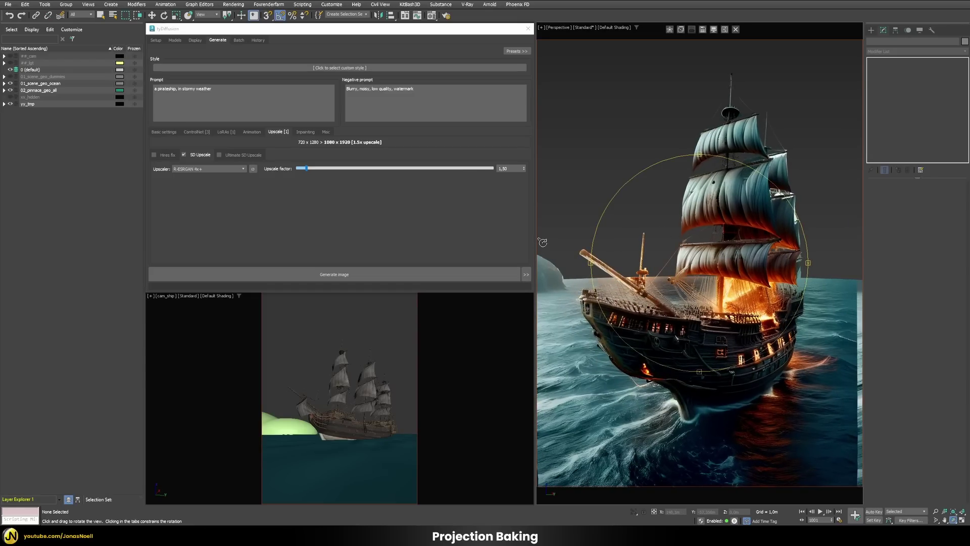
pyautogui.moveTo(728, 266); pyautogui.dragTo(683, 208)
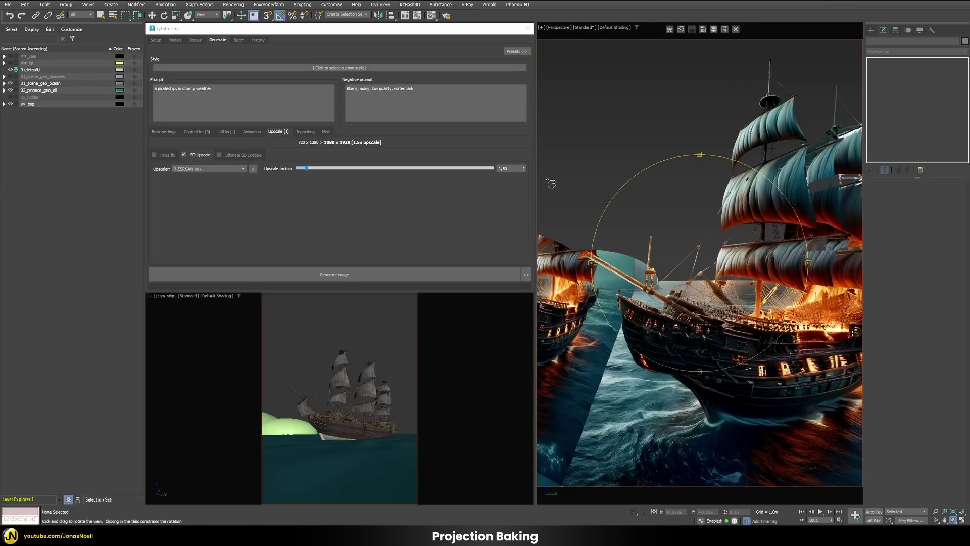
pyautogui.moveTo(681, 266)
pyautogui.mouseDown()
pyautogui.moveTo(667, 259)
pyautogui.moveTo(637, 269)
pyautogui.moveTo(669, 263)
pyautogui.moveTo(682, 282)
pyautogui.moveTo(722, 293)
pyautogui.moveTo(713, 284)
pyautogui.moveTo(735, 271)
pyautogui.mouseUp()
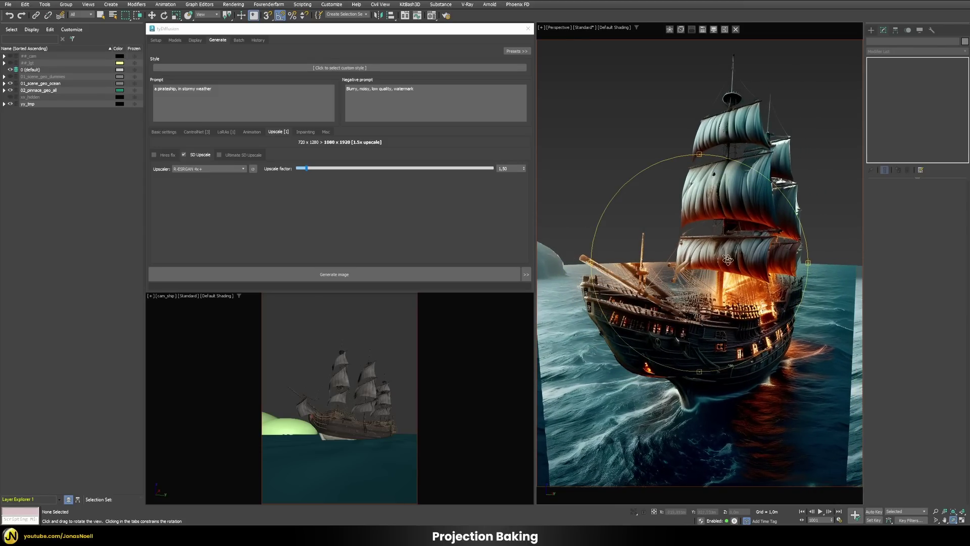
pyautogui.moveTo(727, 260); pyautogui.dragTo(813, 260)
pyautogui.rightClick(814, 260)
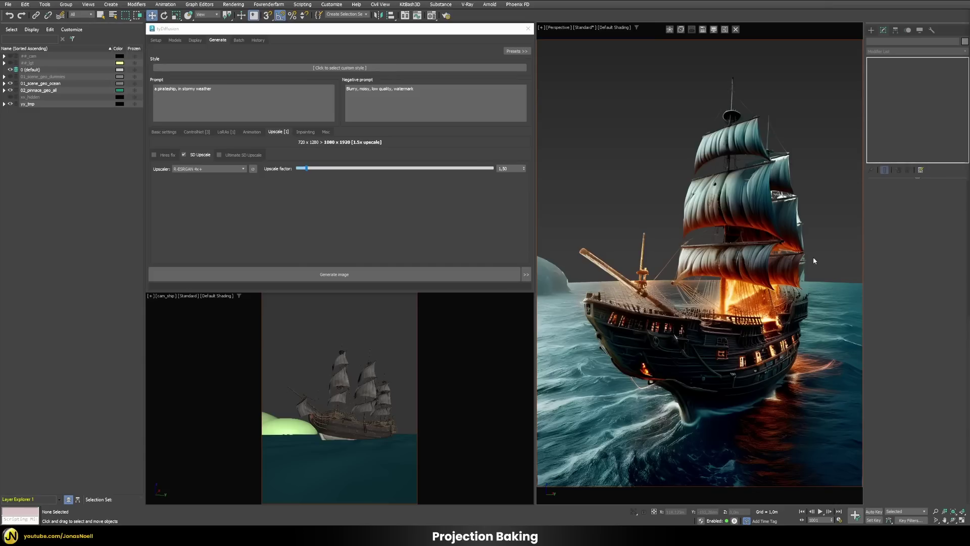
# Step: Bake the projected result onto the pirate ship group and deselect it
pyautogui.click(714, 202)
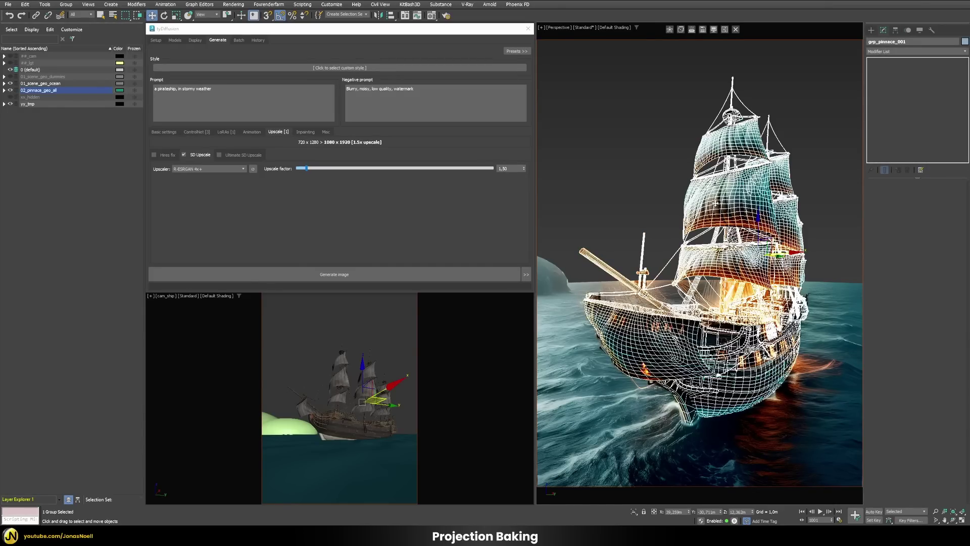
pyautogui.click(693, 33)
pyautogui.click(319, 380)
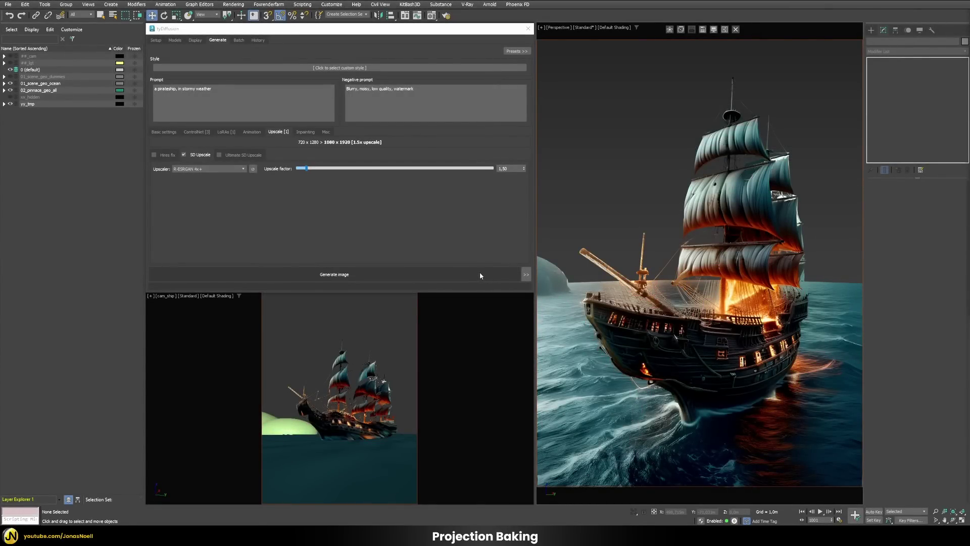
pyautogui.click(481, 275)
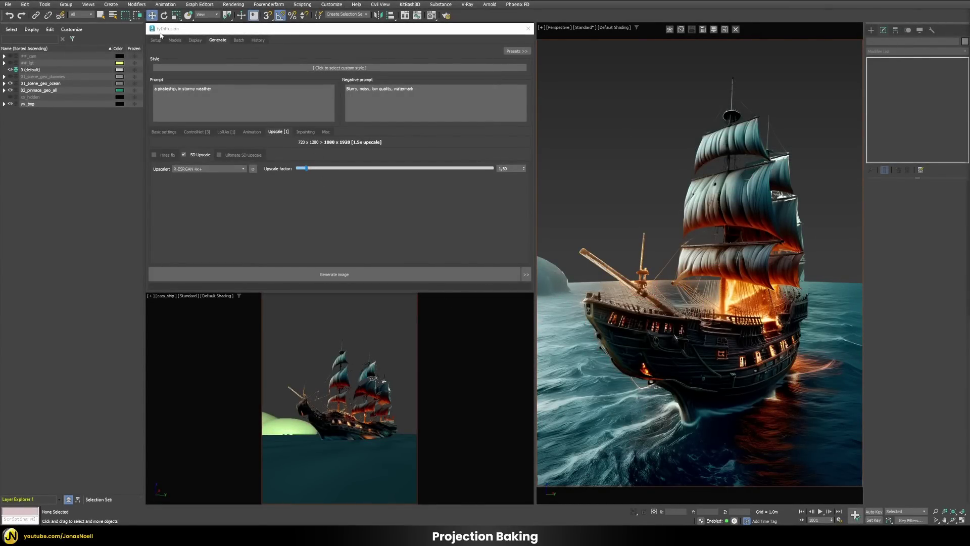